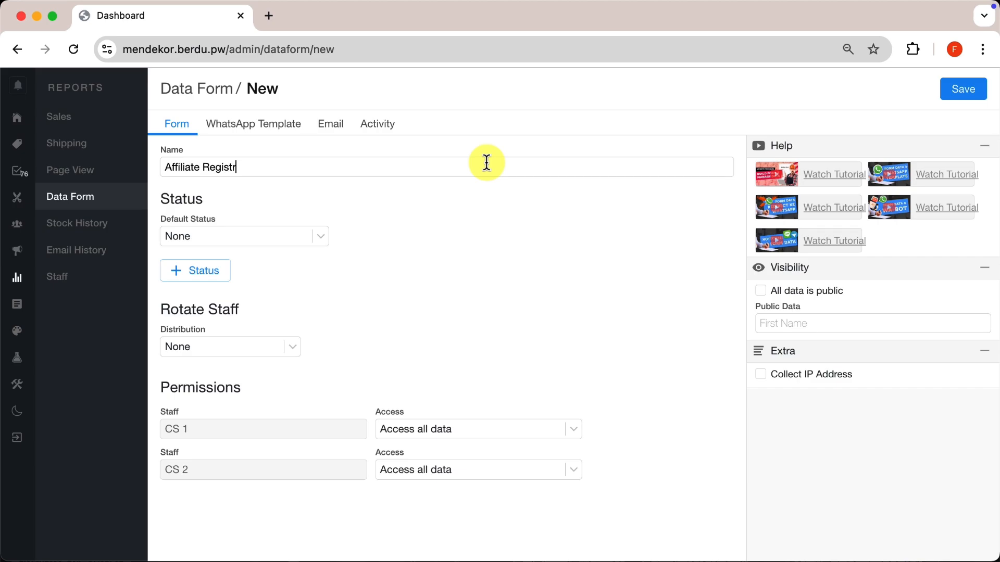
# Step: Set the data form's activity to Affiliate Register and choose AFFILIATE BATCH 1 as its affiliate program
pyautogui.click(378, 131)
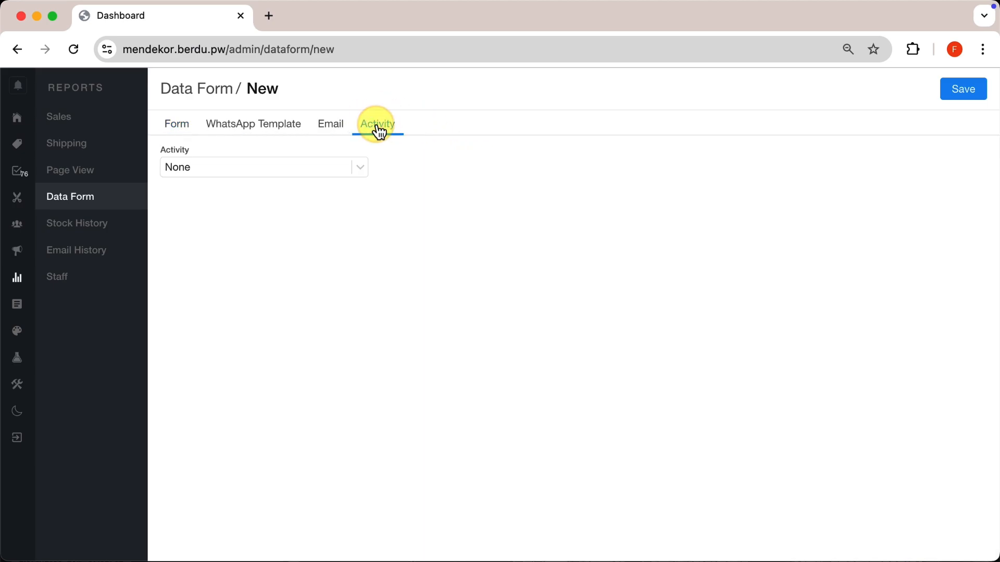
pyautogui.click(313, 172)
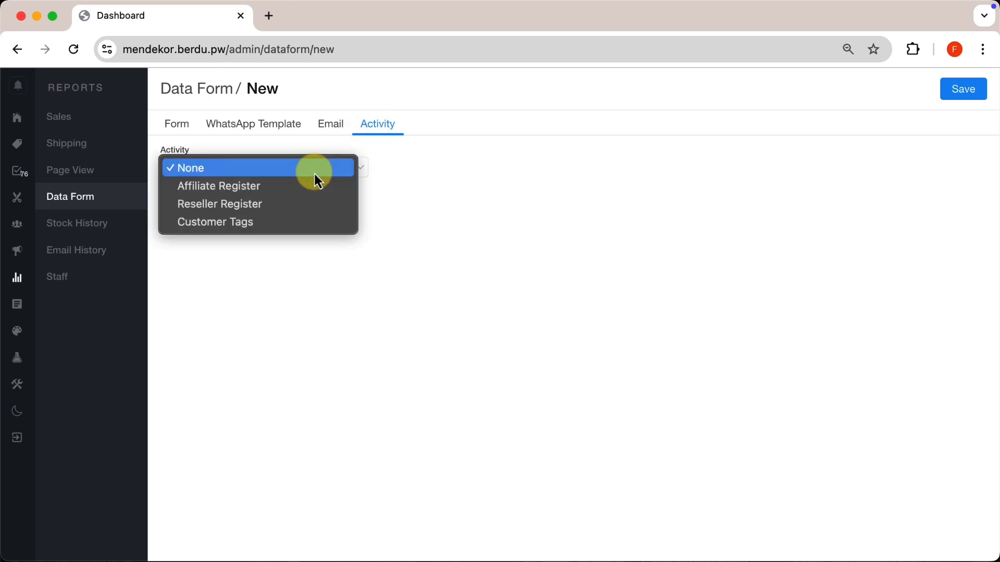
pyautogui.click(258, 188)
pyautogui.click(441, 170)
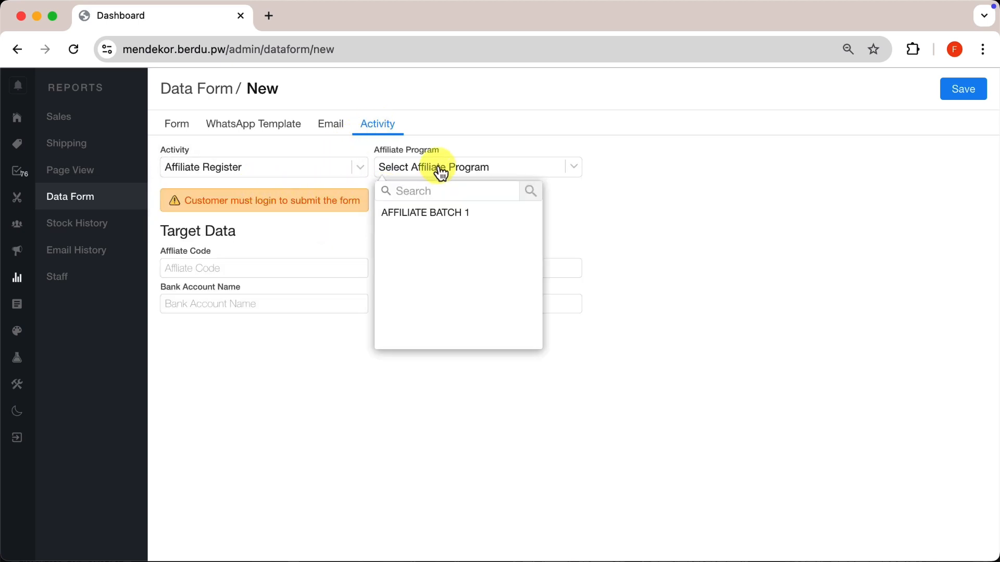
pyautogui.click(419, 219)
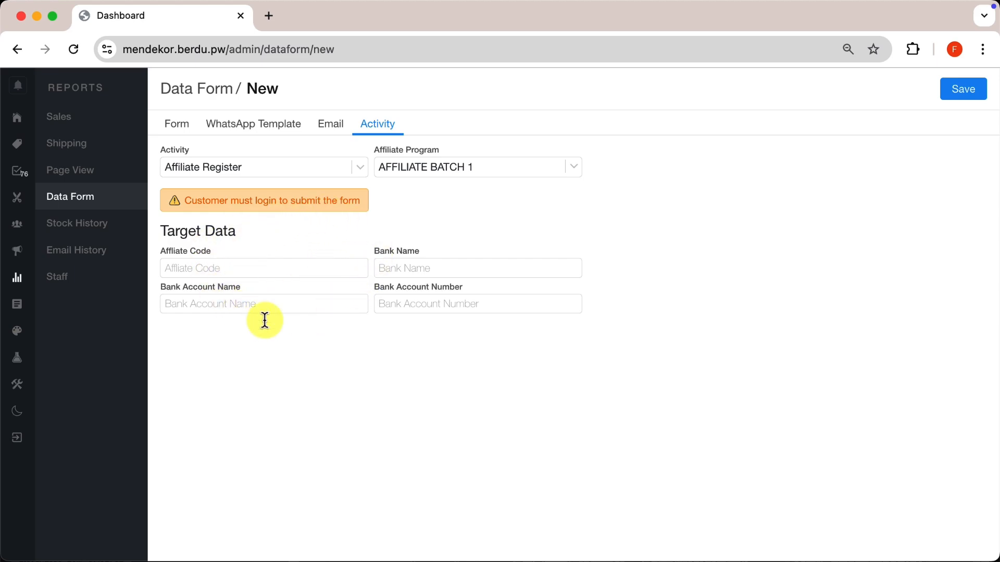
# Step: Fill the target data with Affiliate Code, Bank Name, Bank Account Name and Bank Account Number, each in its matching field, and save the form
pyautogui.click(287, 269)
pyautogui.write('Affiliate Code')
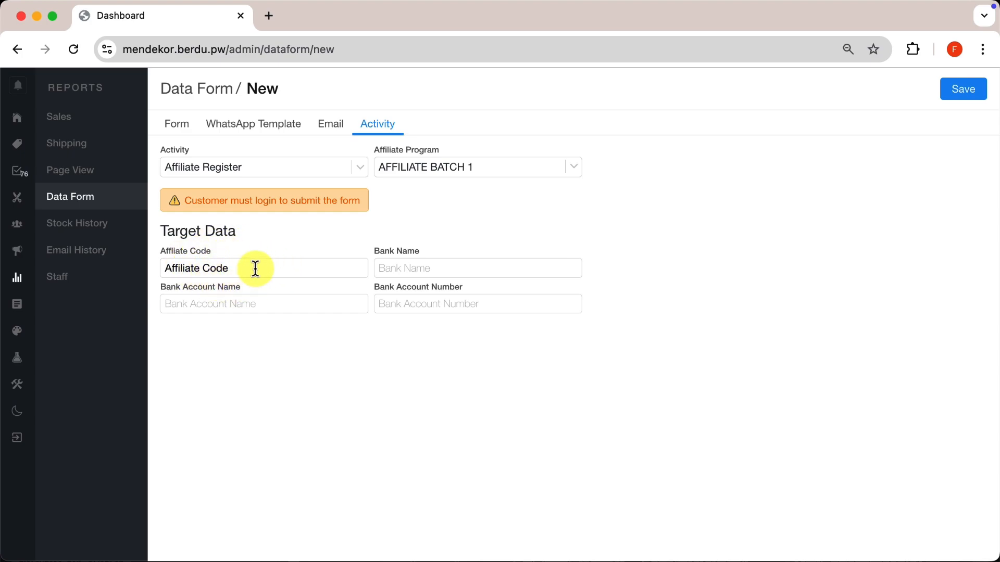
pyautogui.click(479, 273)
pyautogui.write('Bank Na')
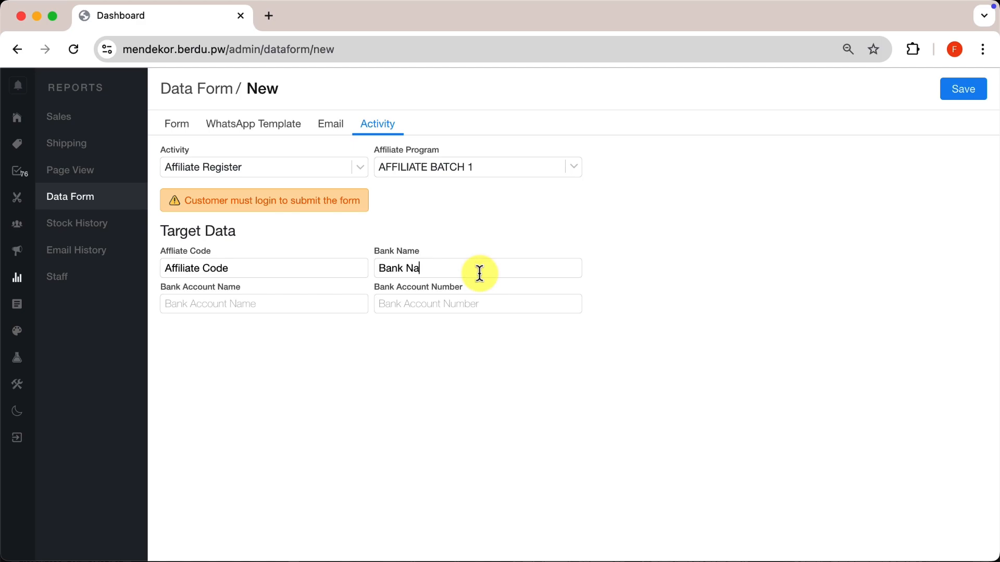
pyautogui.write('Bank Ac')
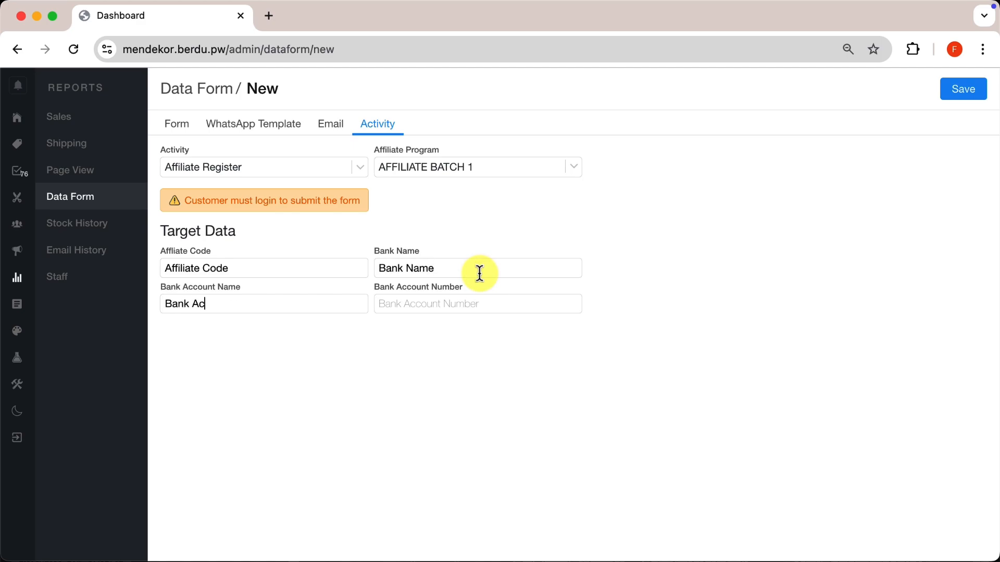
pyautogui.write('Bank Account Number')
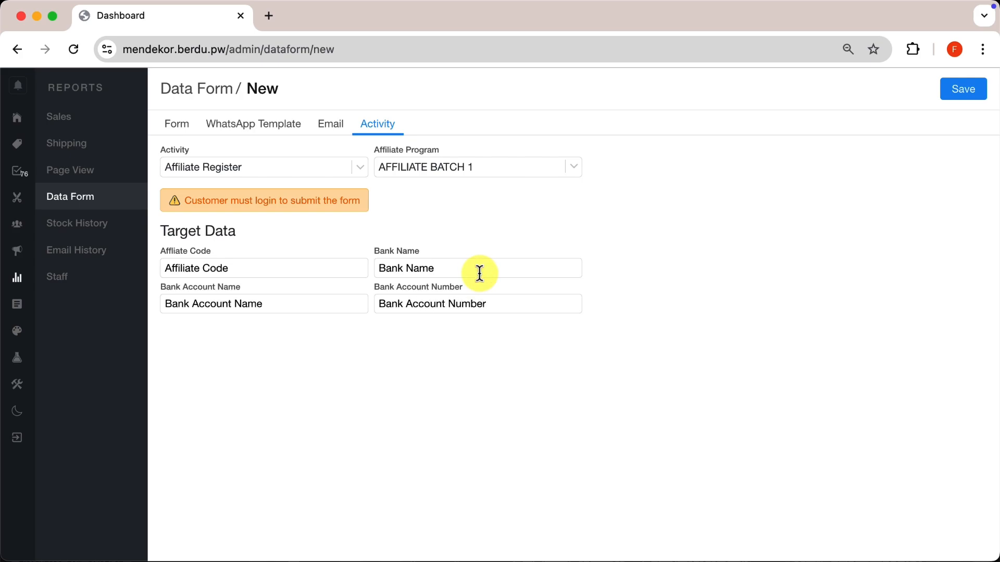
pyautogui.click(963, 94)
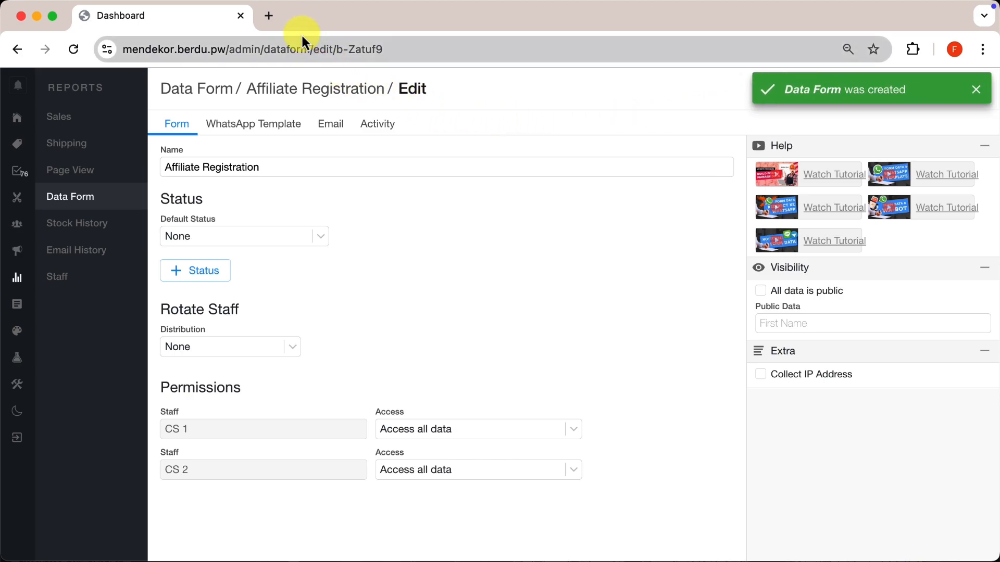
# Step: Open the store dashboard in a new browser tab and open the Affiliate Registration custom page for editing
pyautogui.click(268, 16)
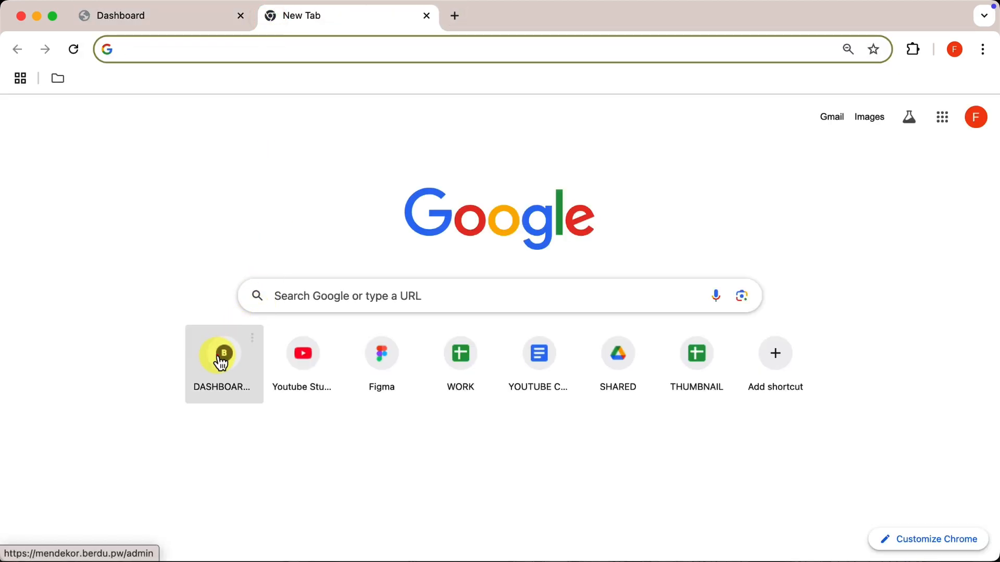
pyautogui.click(220, 363)
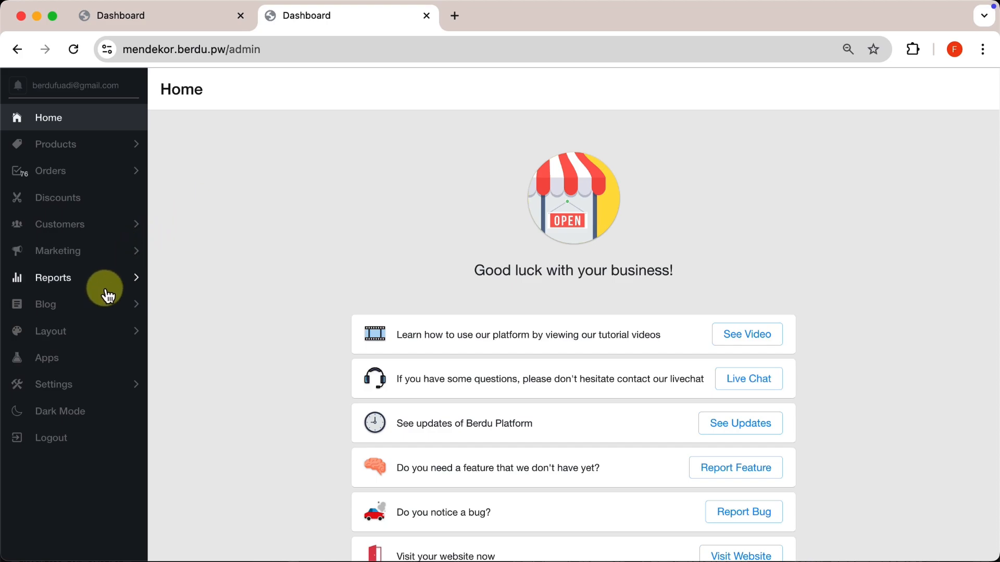
pyautogui.click(83, 331)
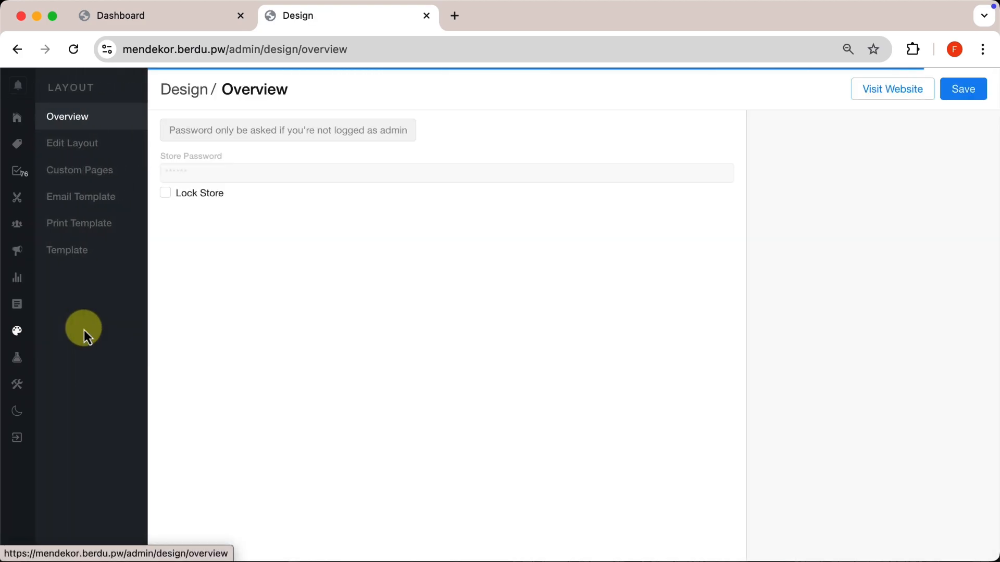
pyautogui.click(101, 178)
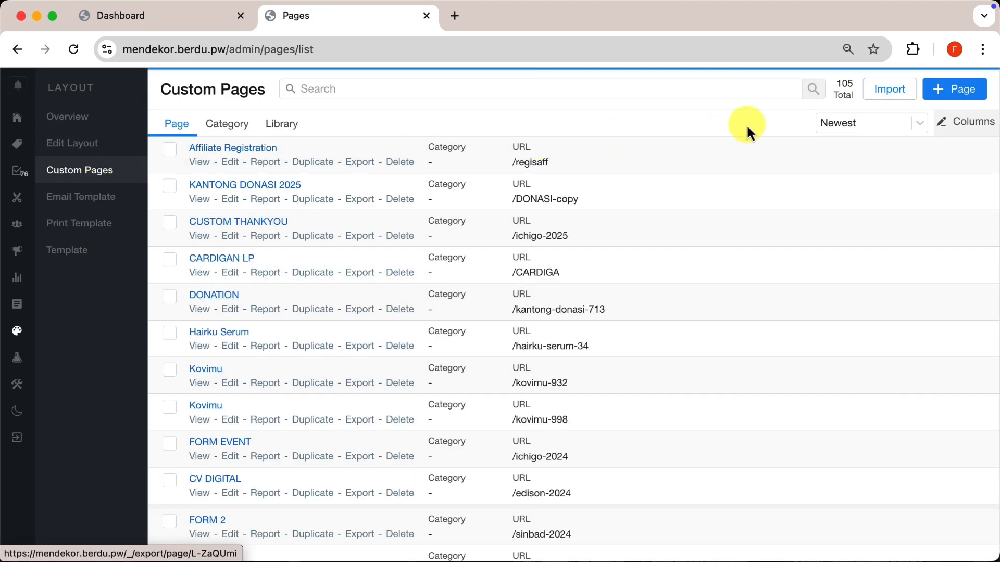
pyautogui.click(937, 98)
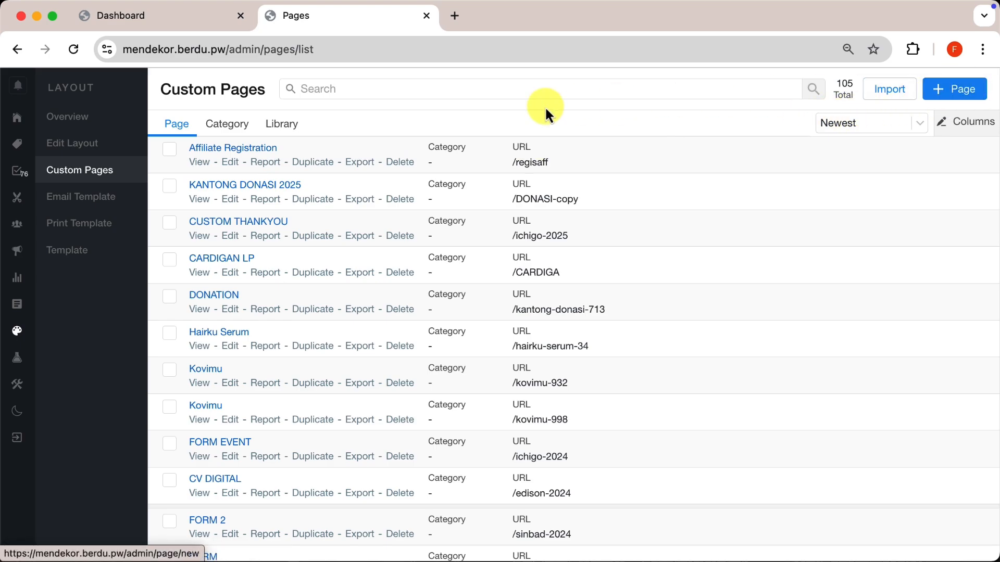
pyautogui.click(231, 163)
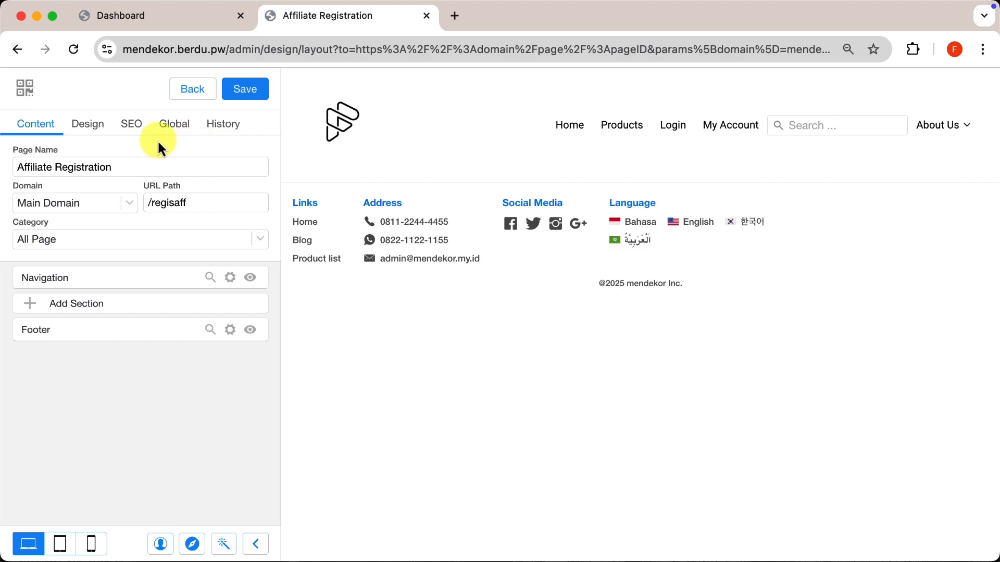
pyautogui.click(191, 202)
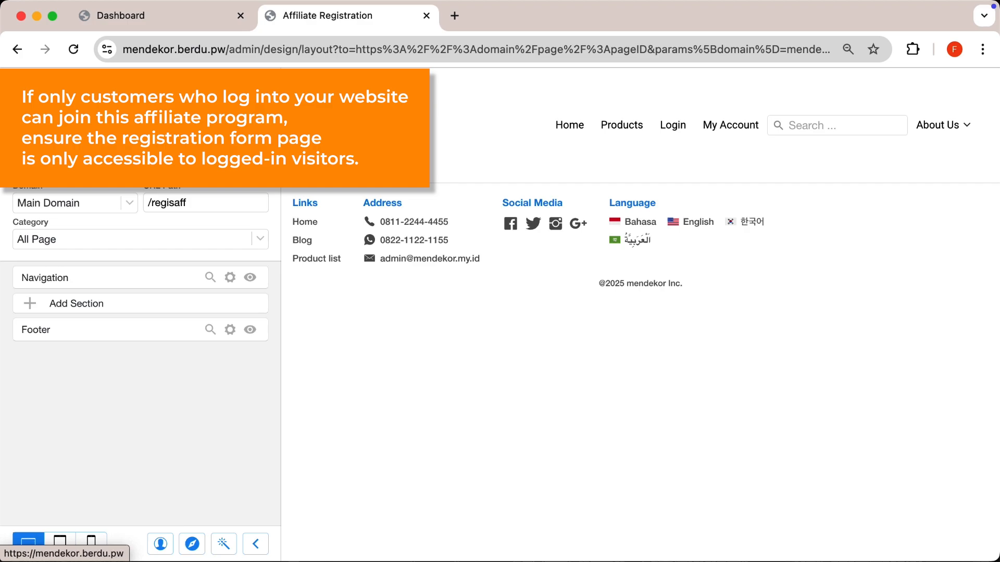
pyautogui.click(252, 244)
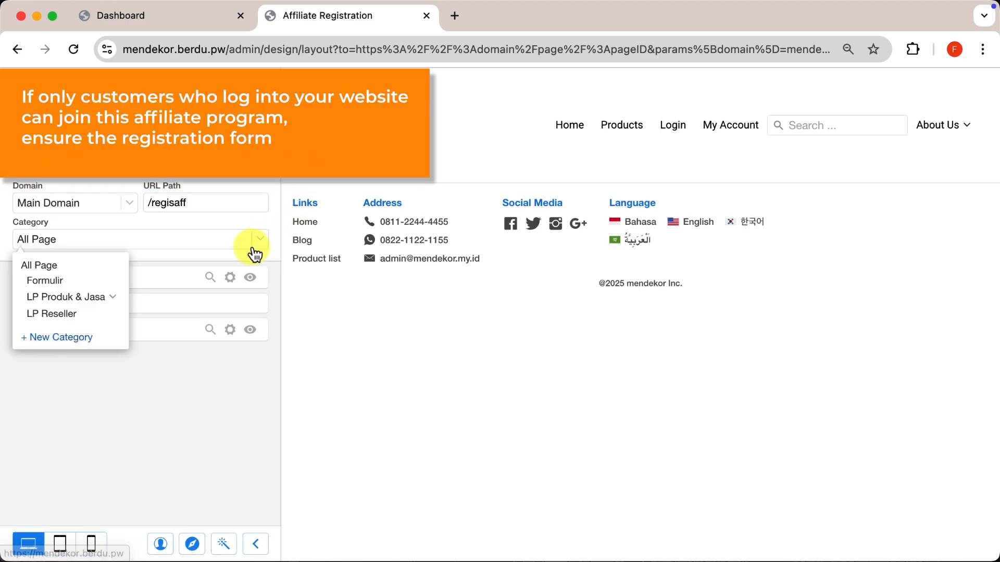
# Step: Add a Limit Customer Access section to the page, allowed for Logged User
pyautogui.click(213, 307)
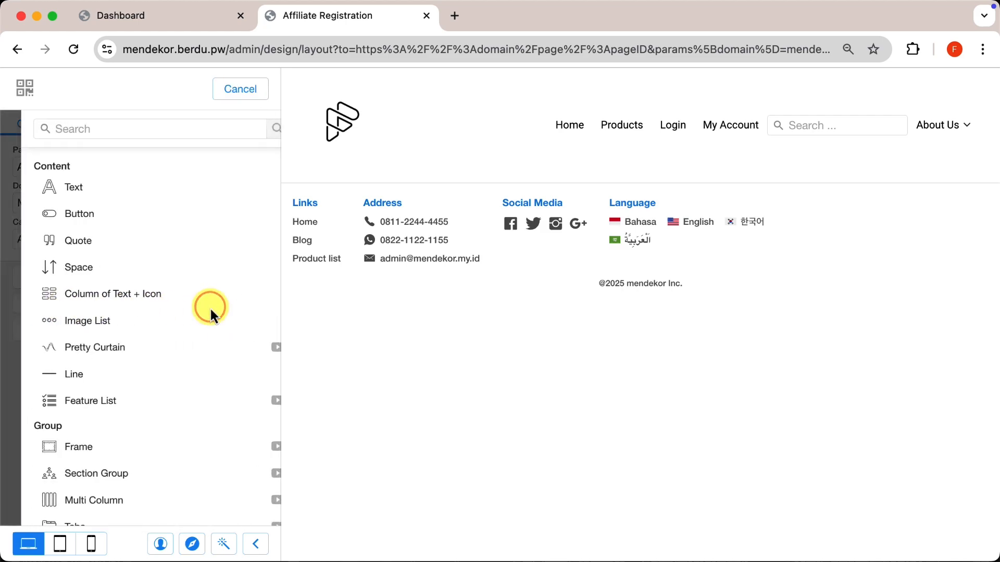
pyautogui.click(192, 126)
pyautogui.write('a')
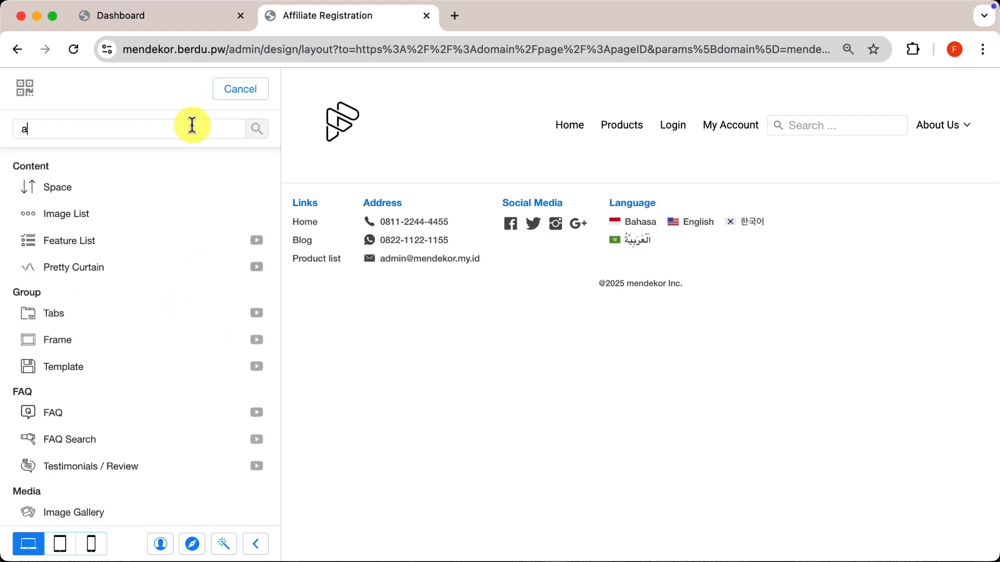
pyautogui.write('cce')
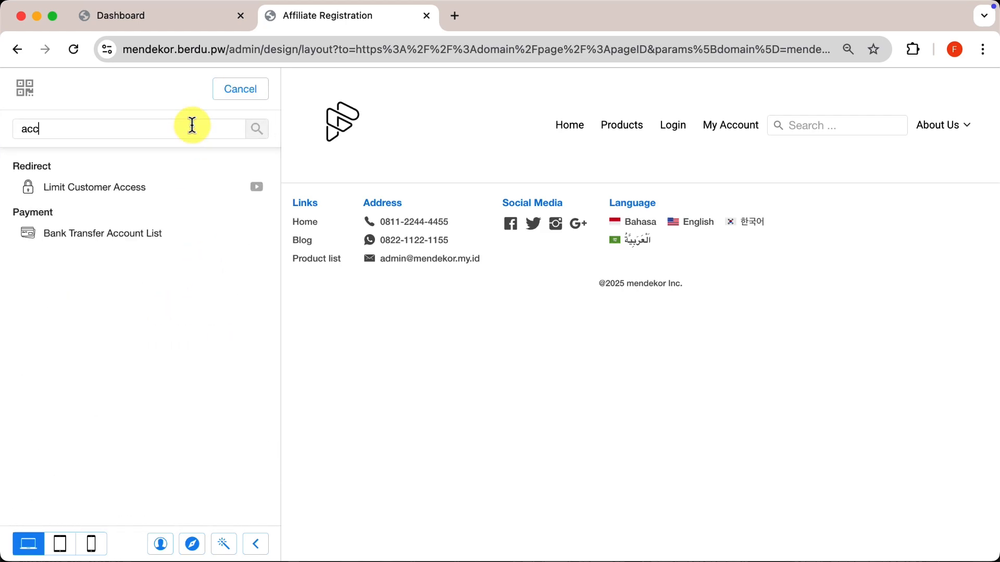
pyautogui.click(156, 188)
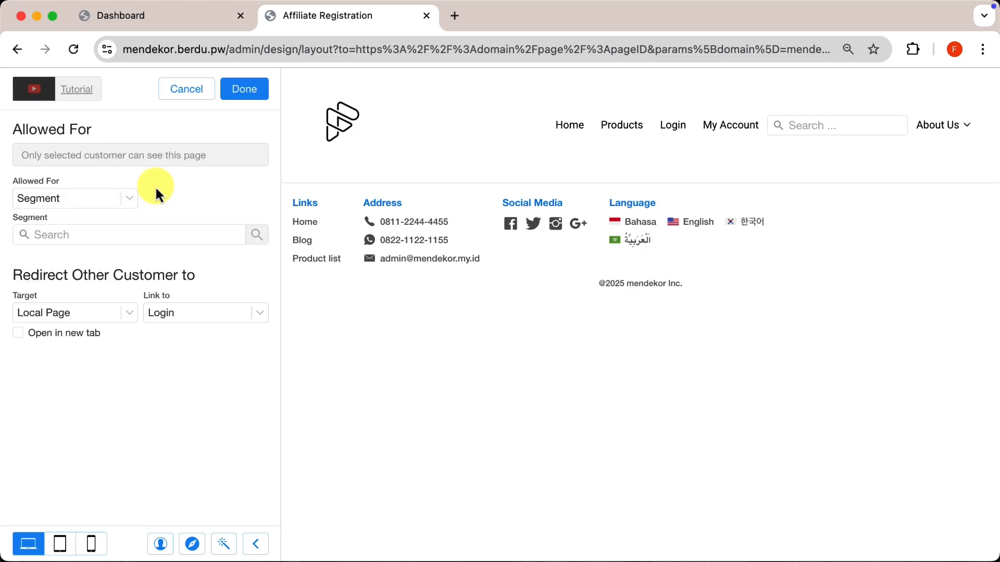
pyautogui.click(112, 198)
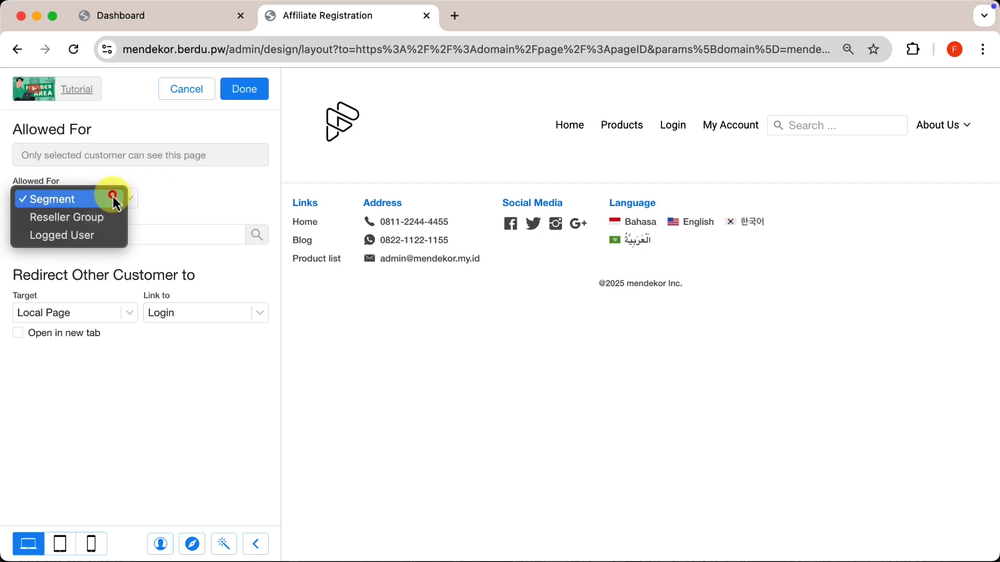
pyautogui.click(92, 236)
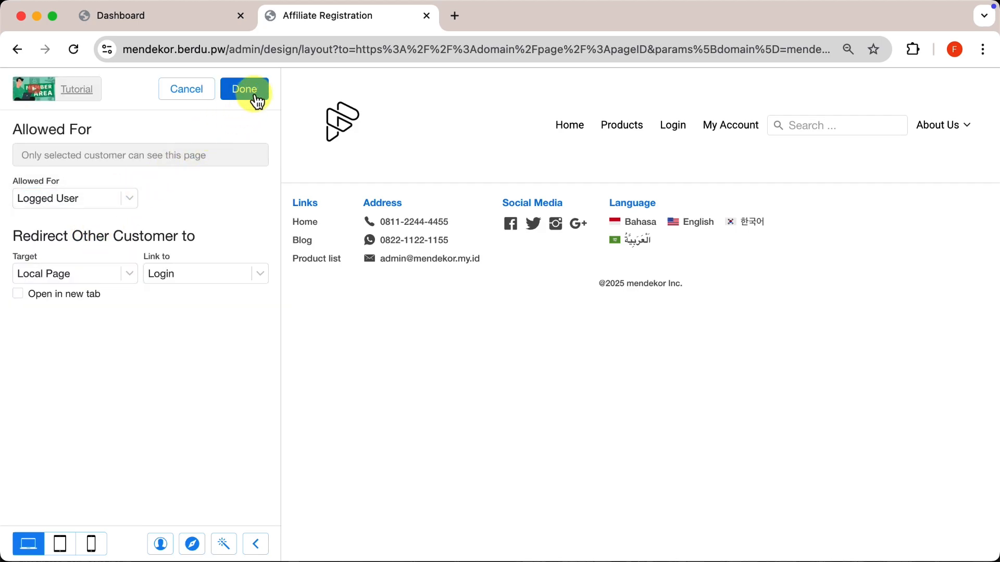
pyautogui.click(252, 94)
# Step: Find the Collect Data Form section by searching for "data" and add it to the page
pyautogui.click(151, 304)
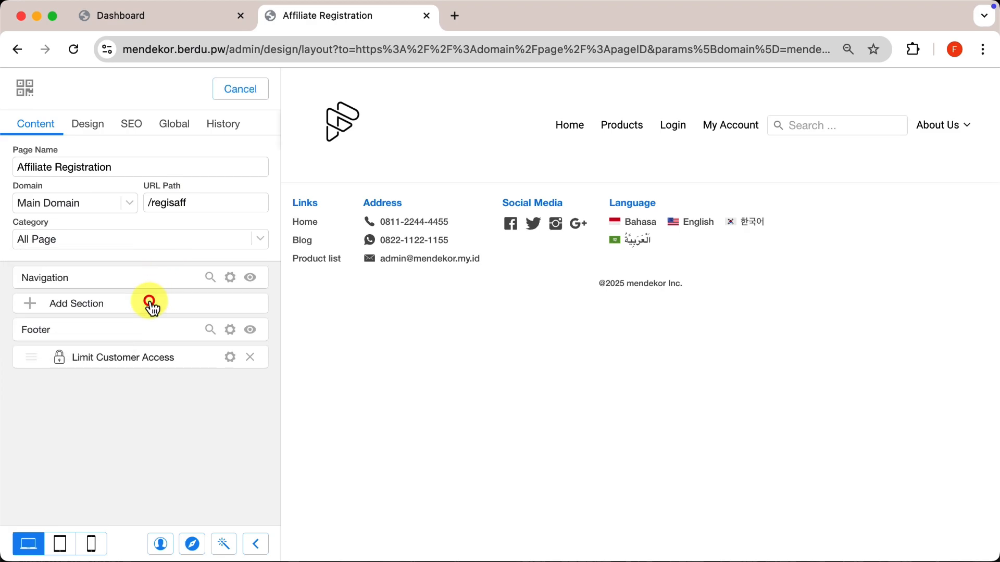
pyautogui.click(163, 128)
pyautogui.write('data')
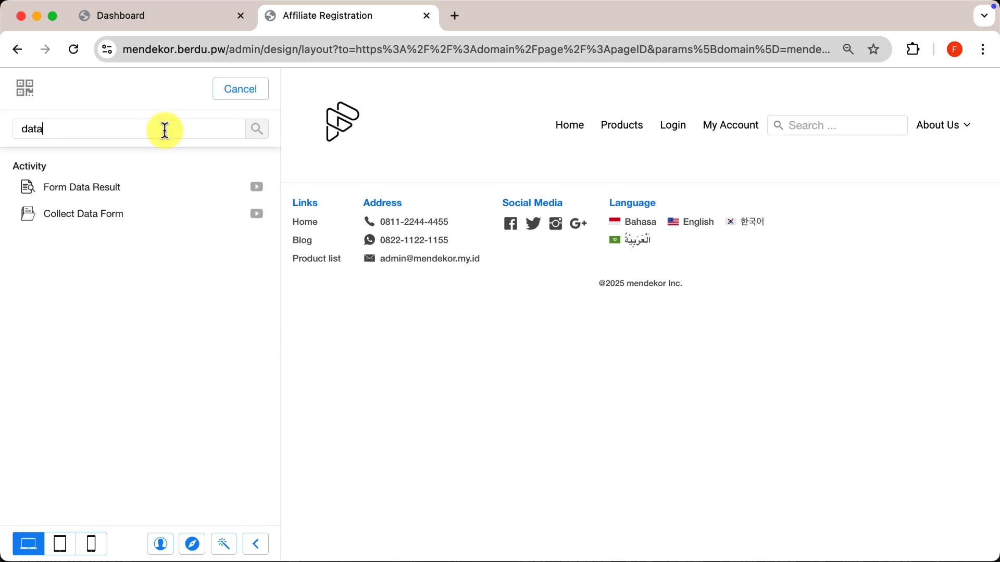
pyautogui.click(133, 216)
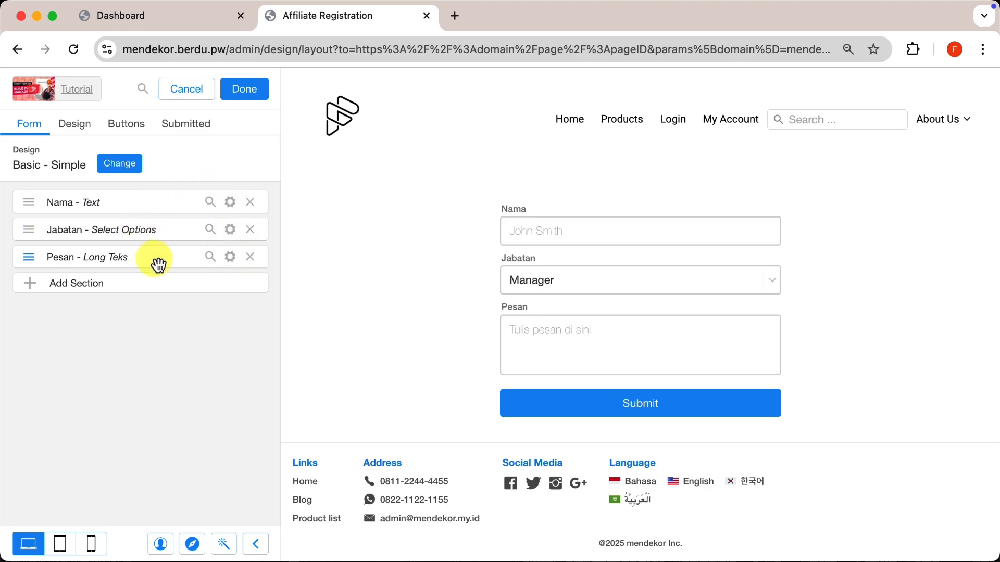
# Step: Rename the form's Nama field to Name and remove the Jabatan and Pesan fields
pyautogui.click(230, 202)
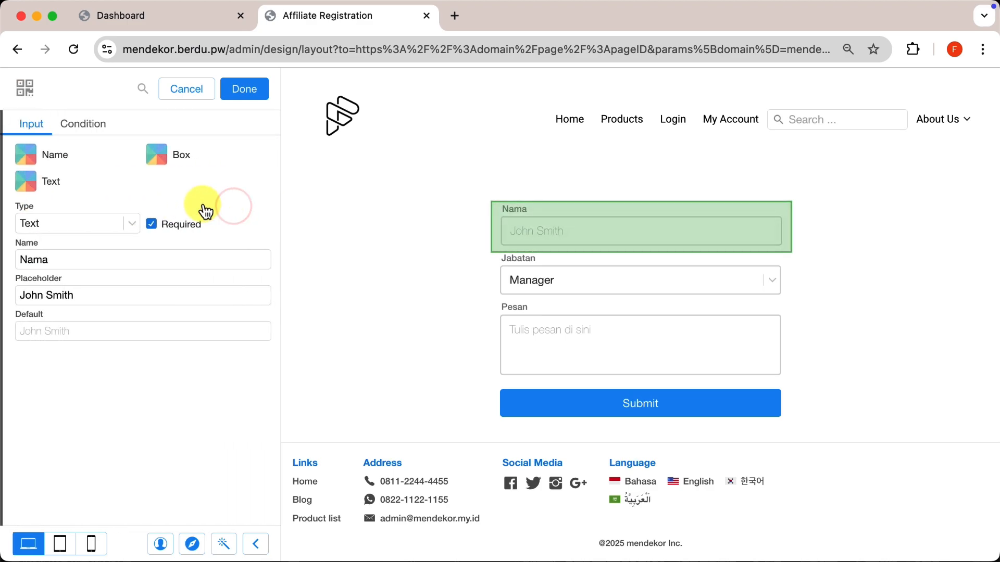
pyautogui.doubleClick(102, 264)
pyautogui.write('Name')
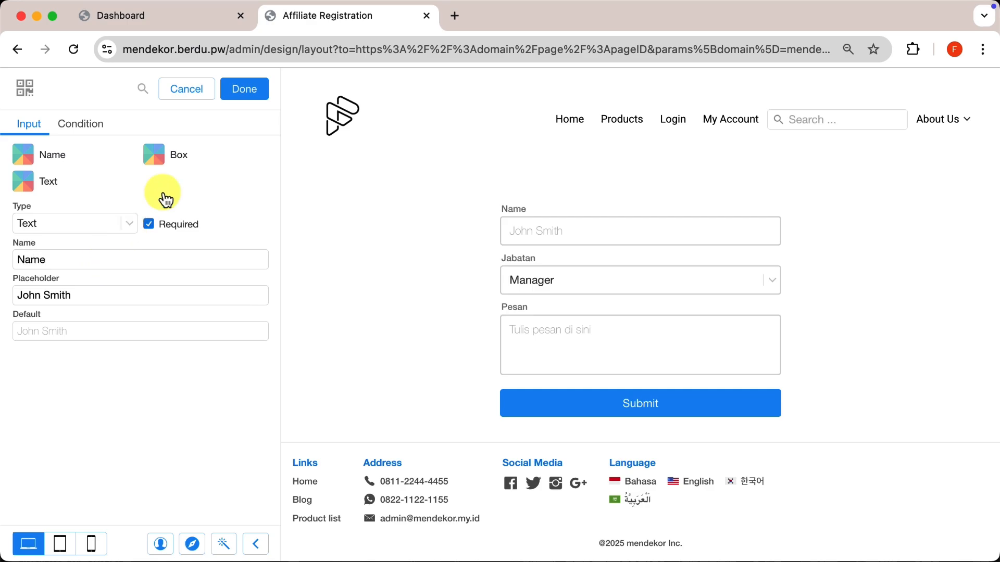
pyautogui.click(255, 95)
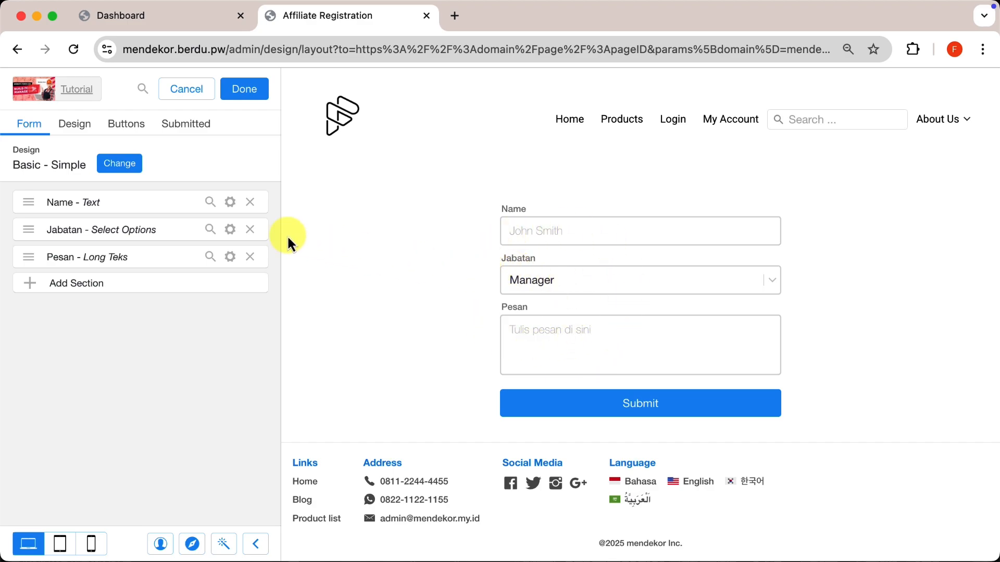
pyautogui.click(250, 230)
pyautogui.click(250, 230)
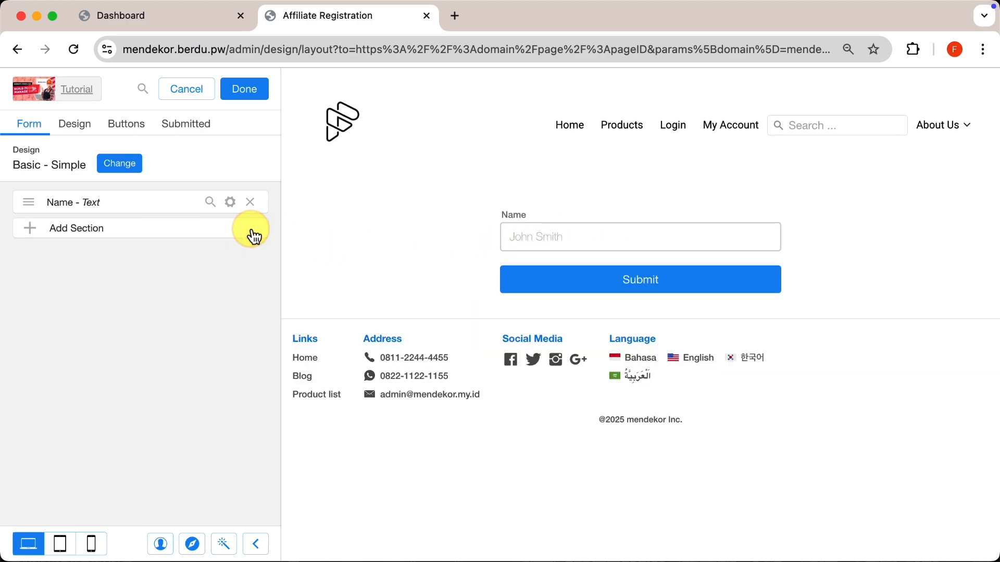
# Step: Add a form field named Taxpayer Number with the type Number and the placeholder 123123
pyautogui.click(98, 233)
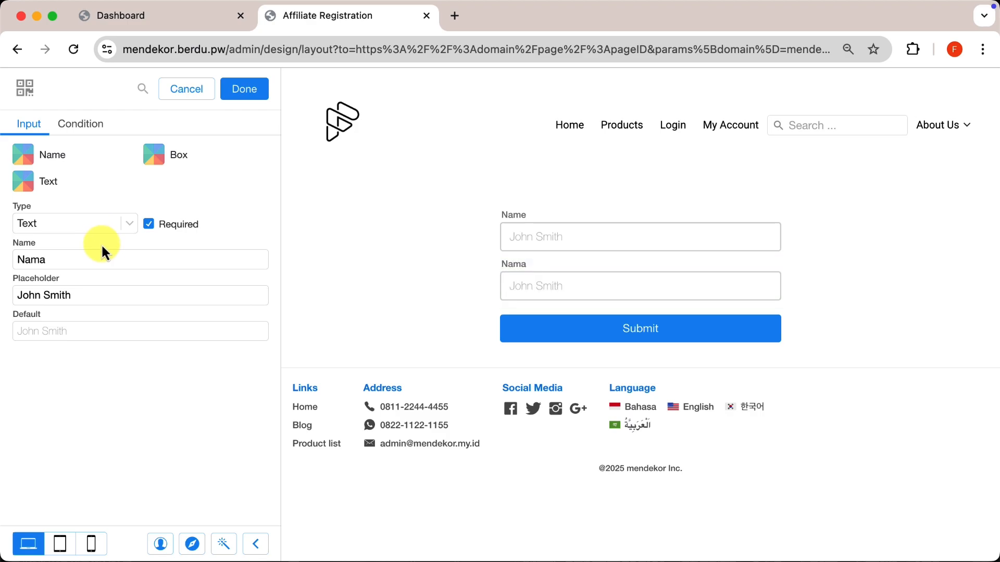
pyautogui.doubleClick(121, 262)
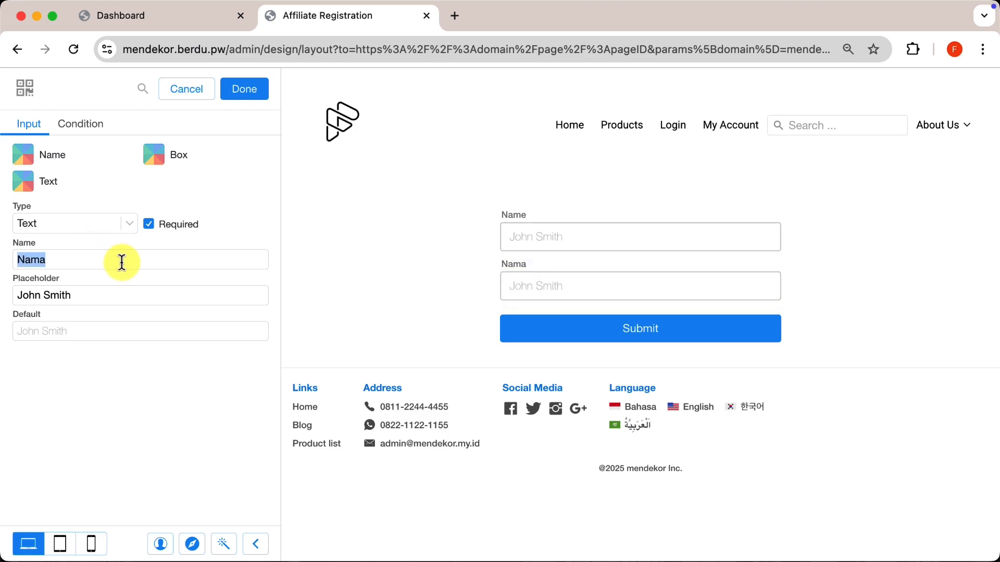
pyautogui.write('Taxpayer Number')
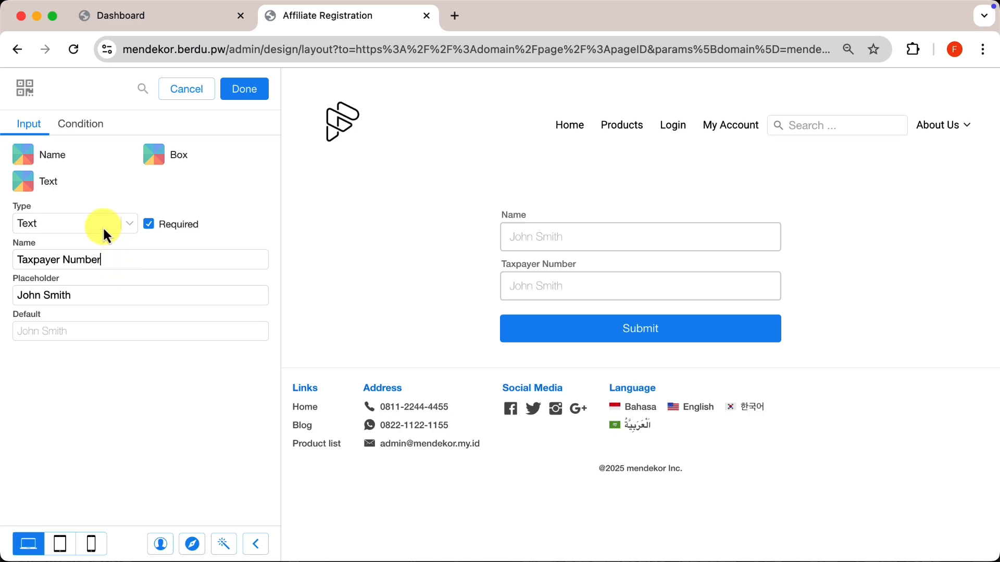
pyautogui.click(102, 225)
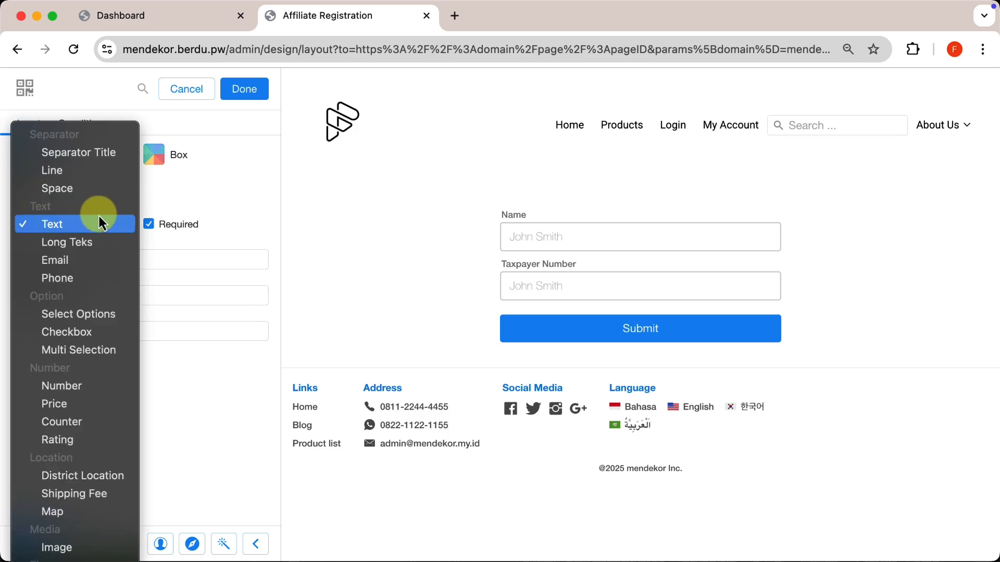
pyautogui.click(79, 388)
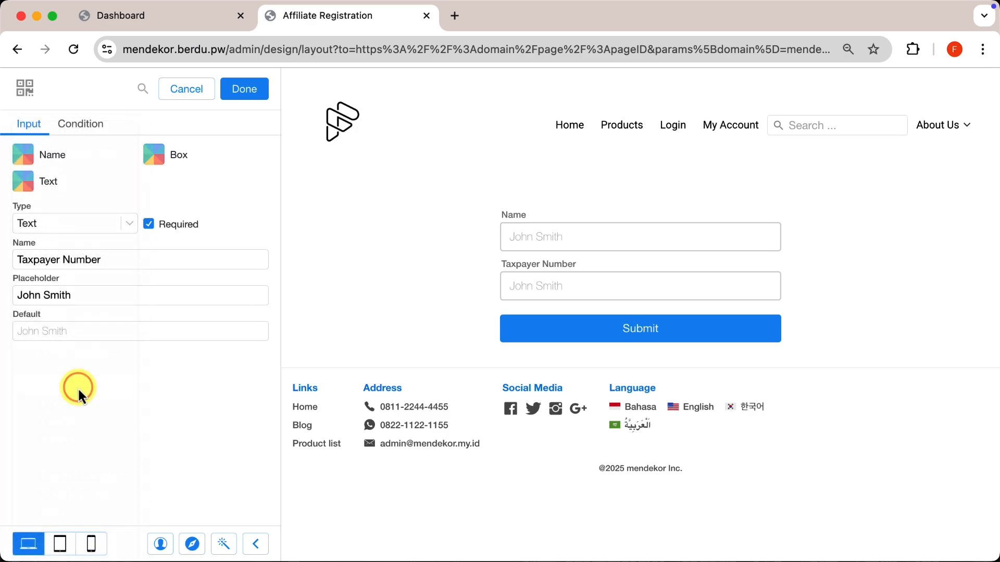
pyautogui.tripleClick(127, 296)
pyautogui.write('123123')
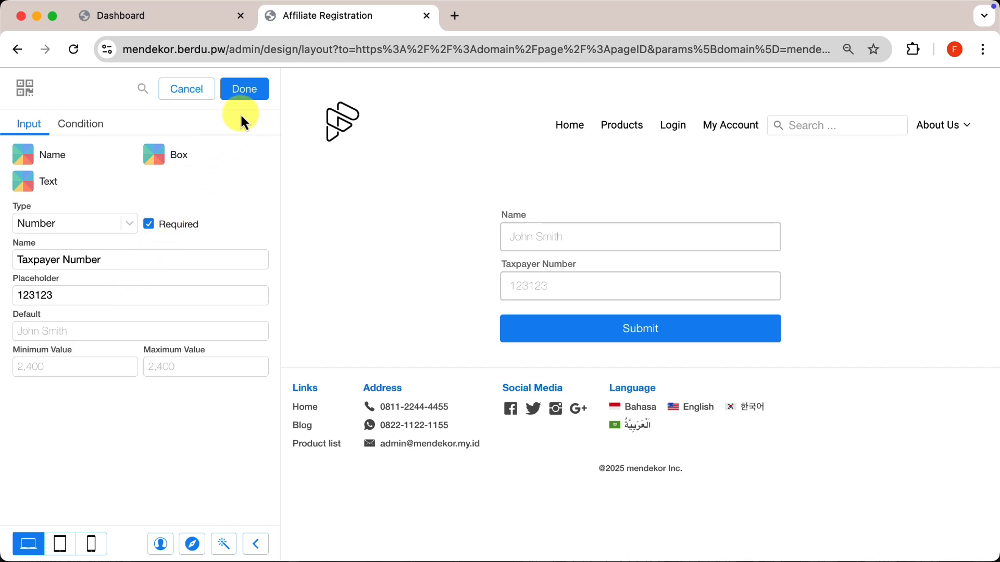
pyautogui.click(245, 89)
# Step: Add another form field named Identity Card and set its type to Image
pyautogui.click(112, 254)
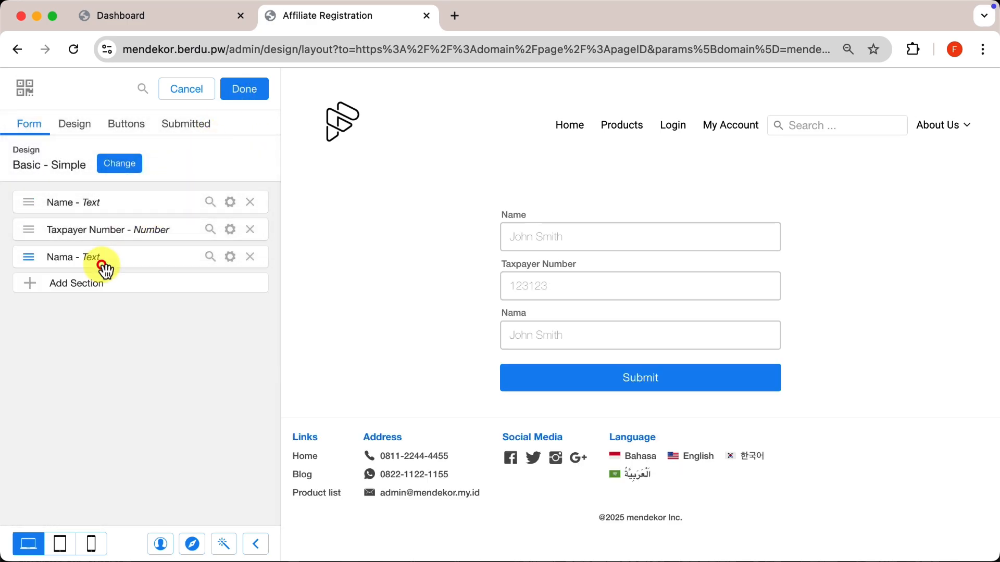
pyautogui.click(102, 263)
pyautogui.doubleClick(117, 260)
pyautogui.write('Ide')
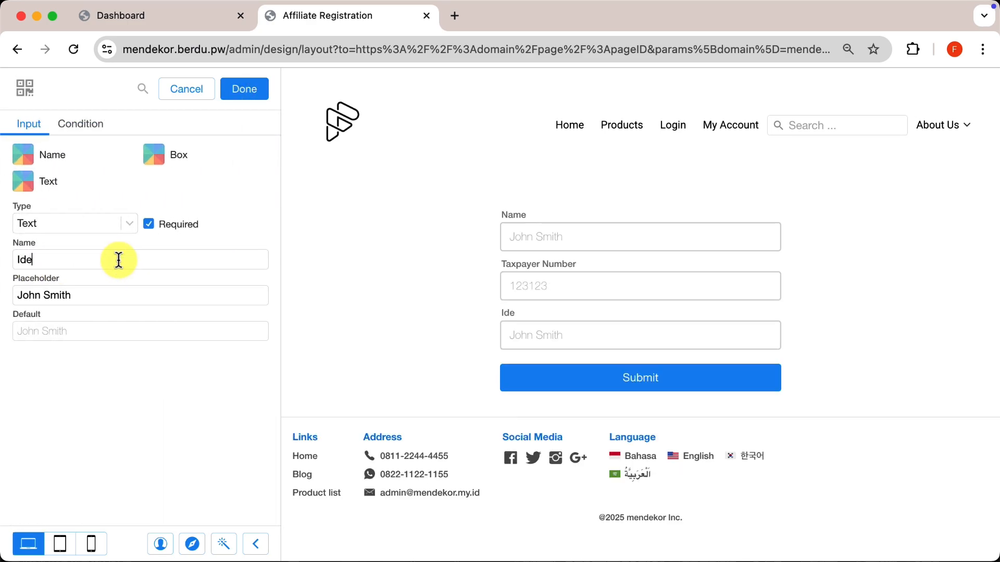
pyautogui.write('ntity Card')
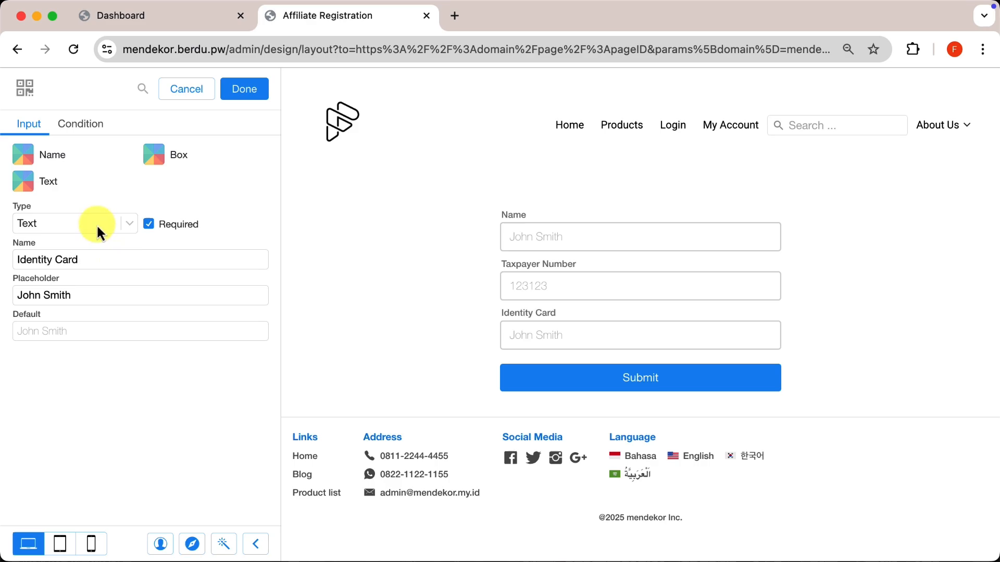
pyautogui.click(96, 224)
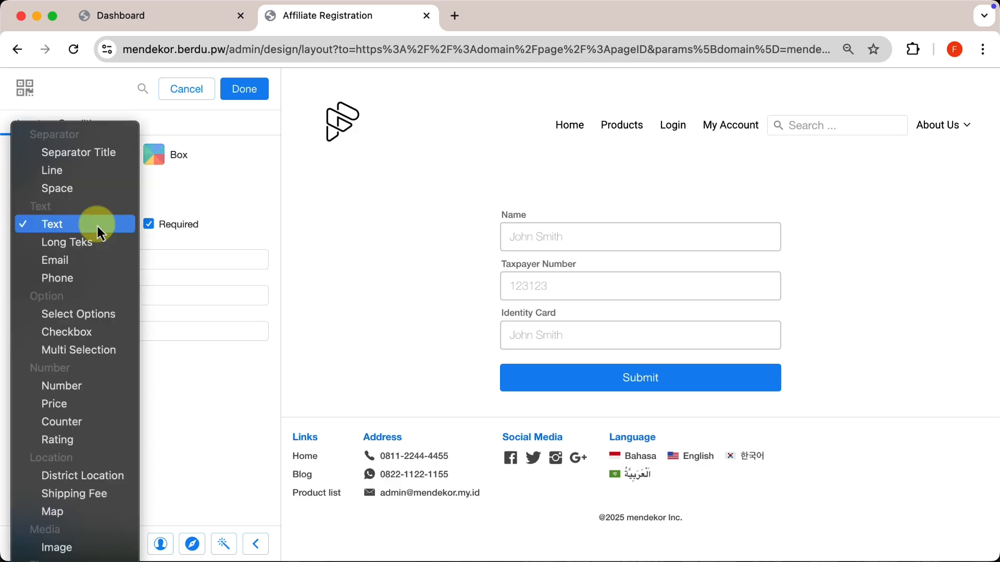
pyautogui.click(78, 546)
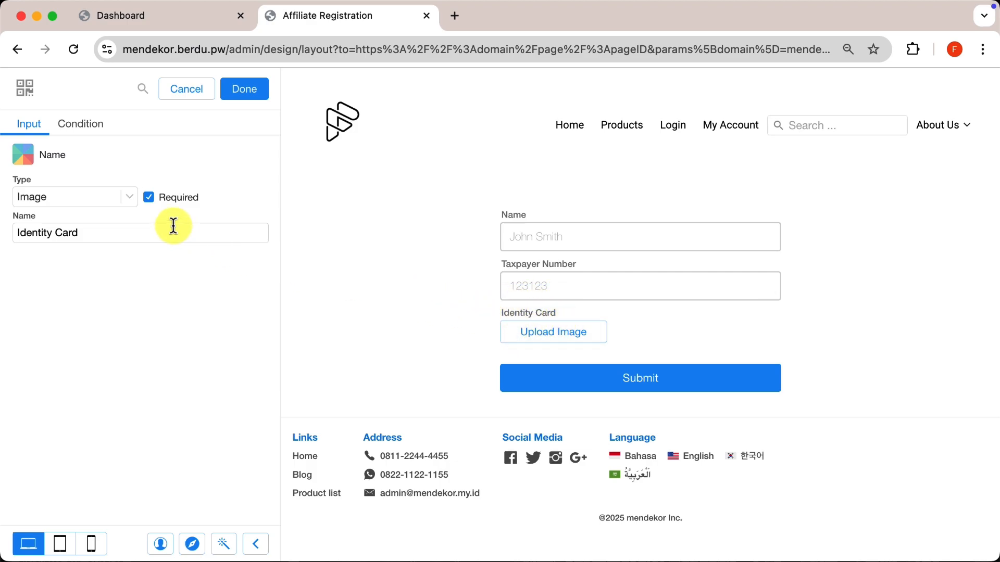
# Step: Change the Identity Card field's type to Number and set its placeholder to 123123
pyautogui.click(101, 196)
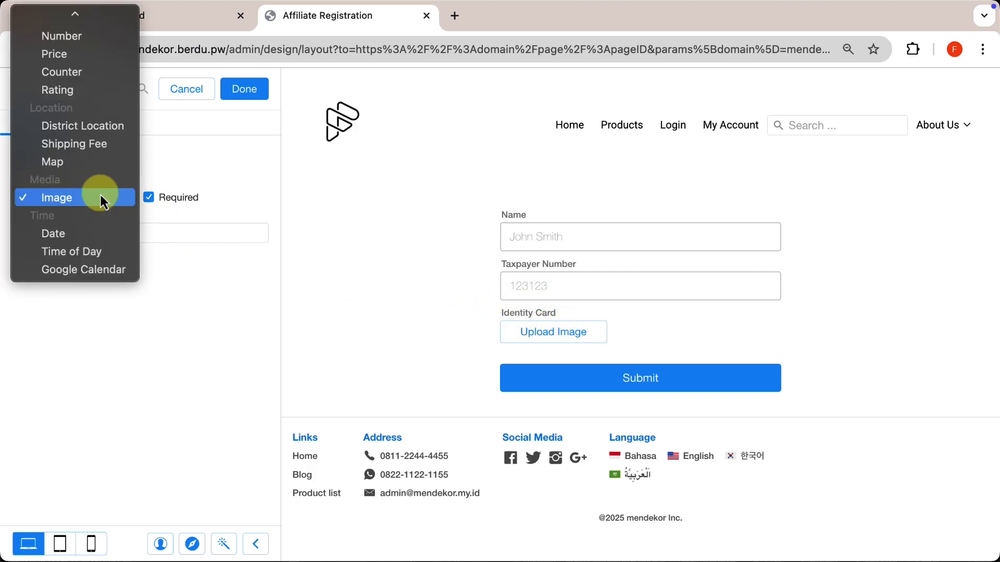
pyautogui.click(79, 37)
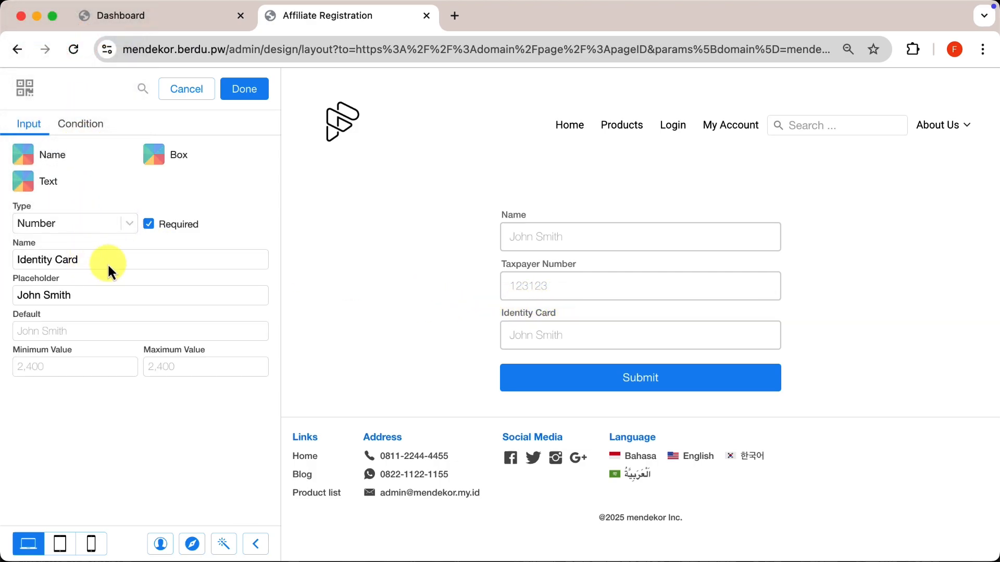
pyautogui.tripleClick(112, 296)
pyautogui.write('123123')
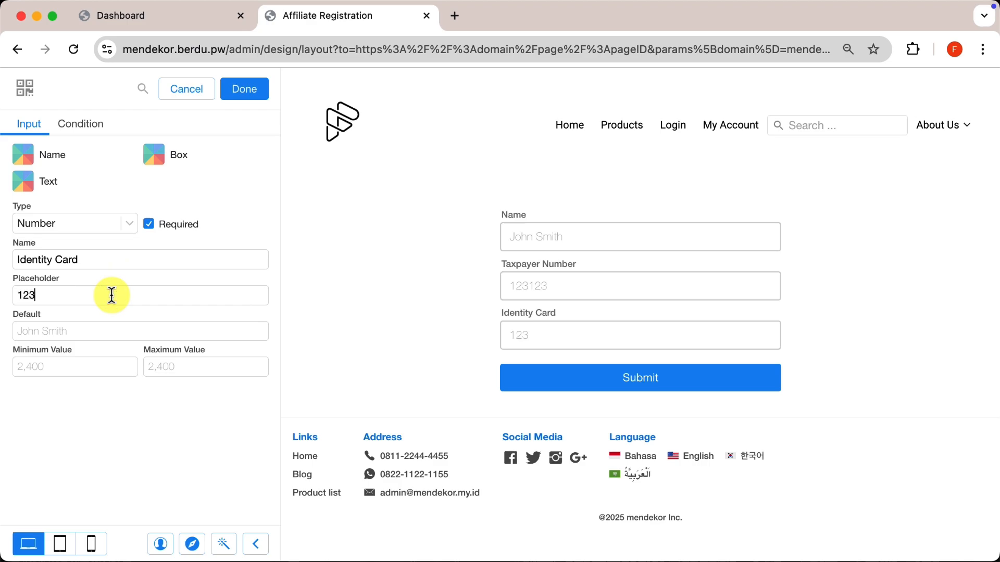
pyautogui.click(247, 94)
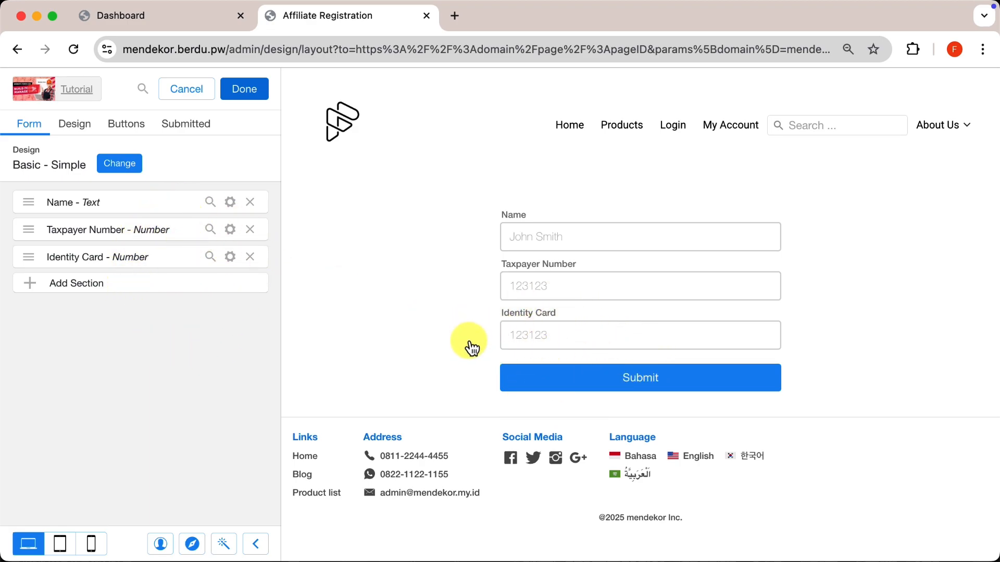
# Step: Add another text field to the form and name it Bank Name
pyautogui.click(107, 285)
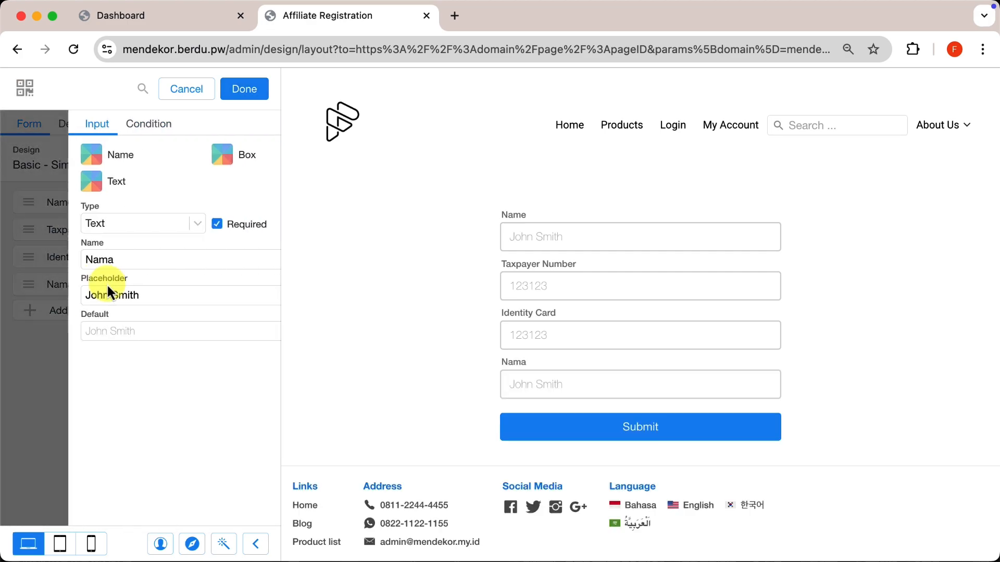
pyautogui.click(112, 229)
pyautogui.click(90, 224)
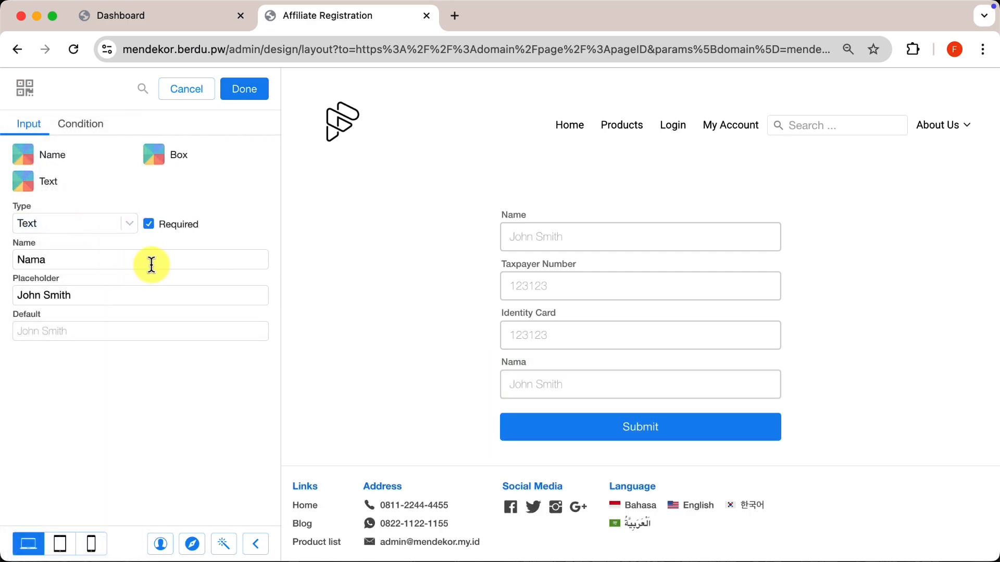
pyautogui.tripleClick(150, 260)
pyautogui.write('Bank')
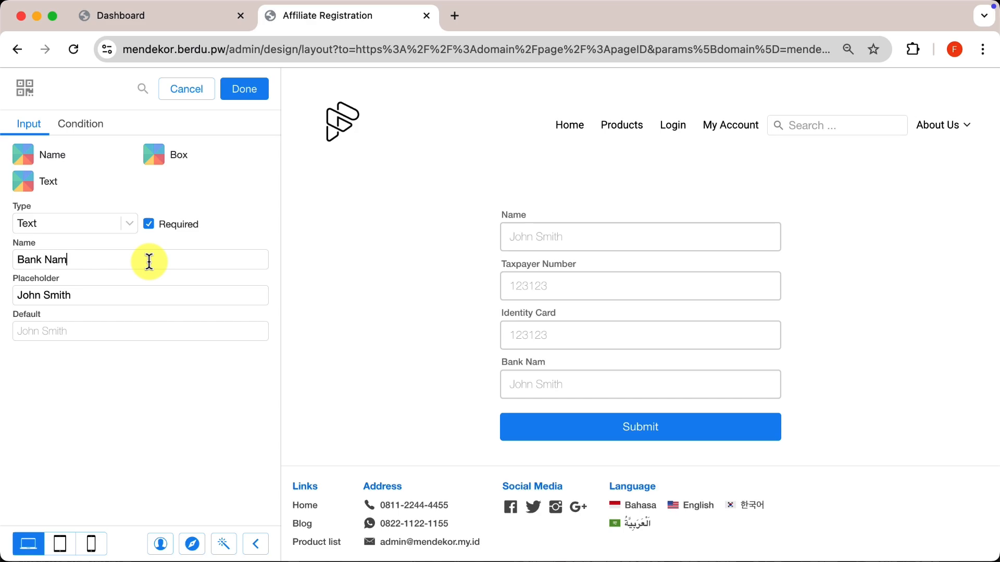
# Step: Check the Bank Name target in the data form's Activity settings, and set the page field's placeholder to "Your bank name"
pyautogui.click(155, 17)
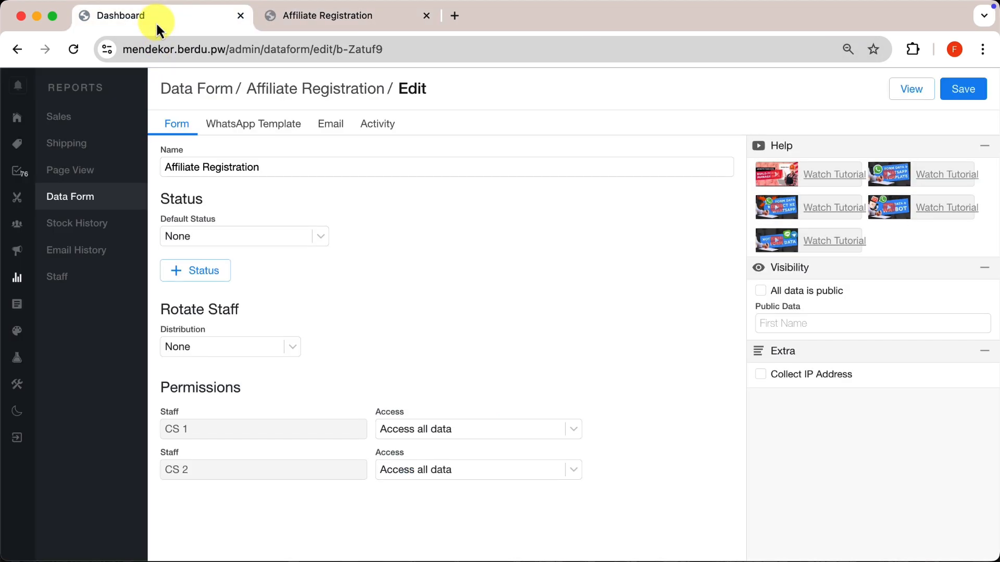
pyautogui.click(377, 125)
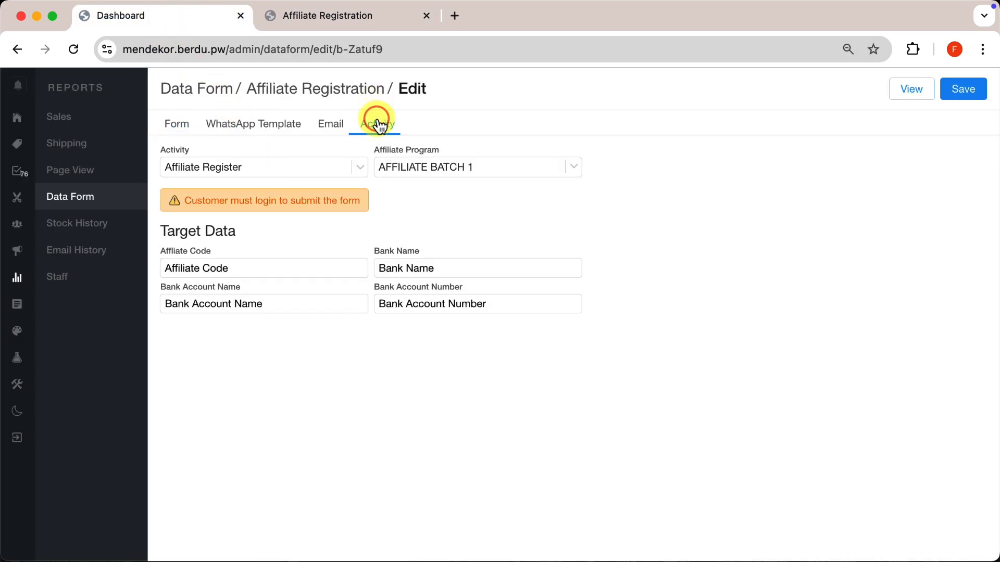
pyautogui.click(390, 168)
pyautogui.click(556, 266)
pyautogui.moveTo(556, 266); pyautogui.dragTo(375, 274)
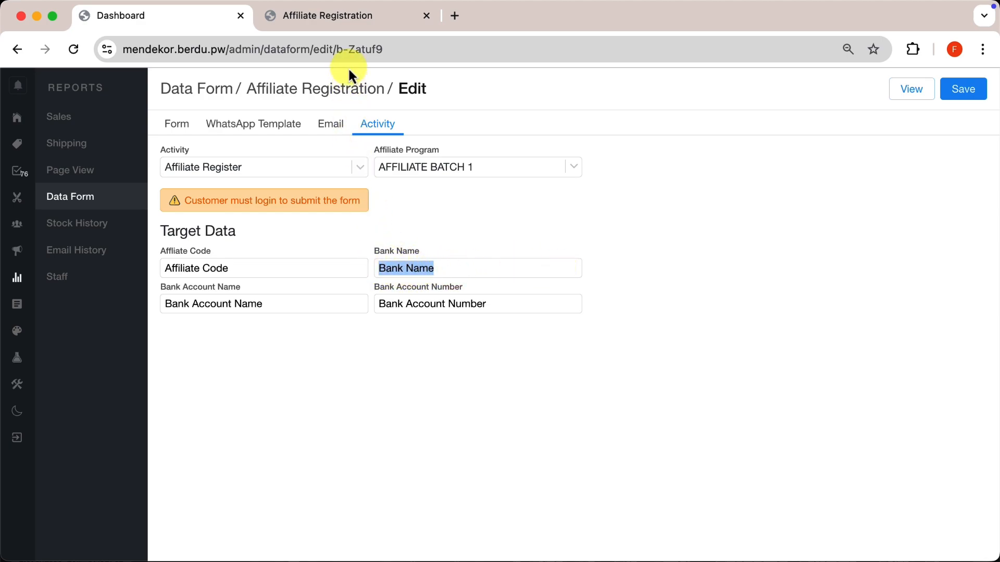
pyautogui.click(345, 19)
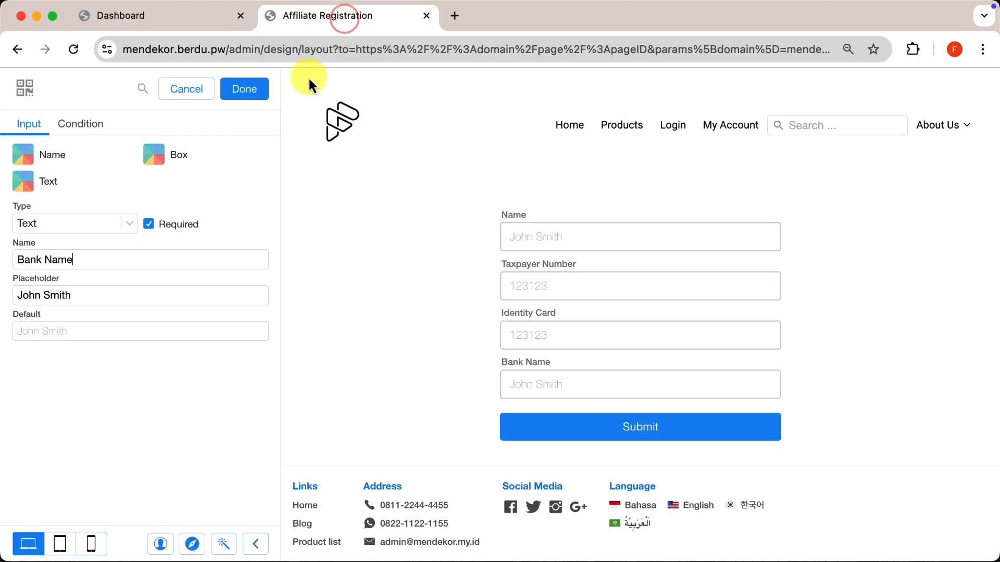
pyautogui.tripleClick(183, 295)
pyautogui.write('Your bank name')
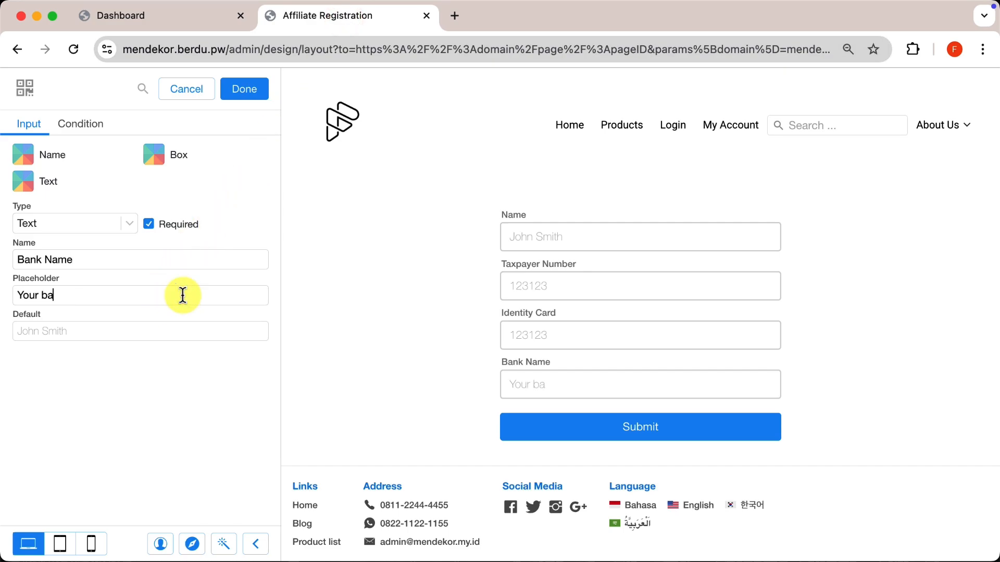
pyautogui.click(245, 89)
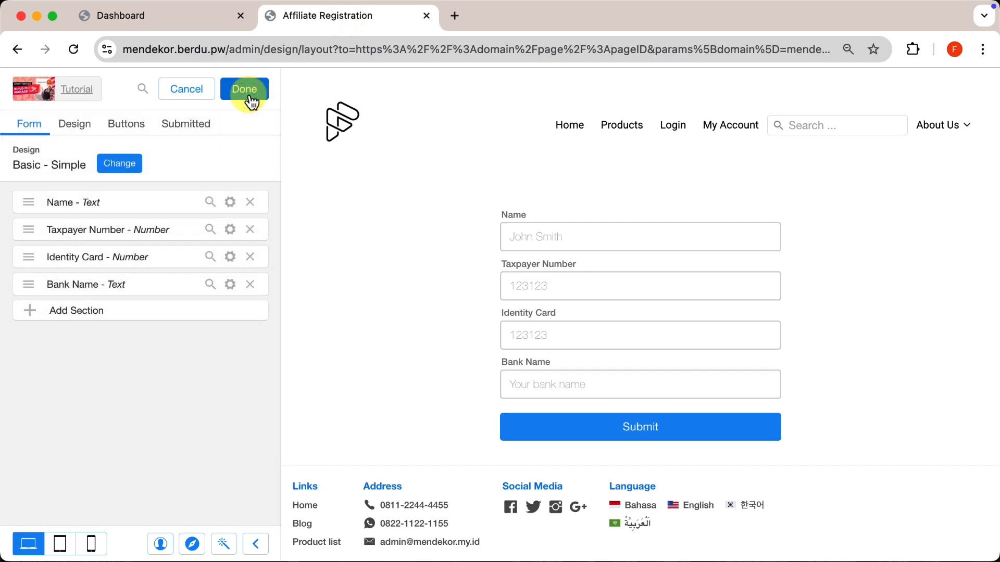
# Step: Add a text field named Bank Account Name, matching the data form's target name, with the placeholder "Your bank account name"
pyautogui.click(98, 313)
pyautogui.doubleClick(132, 259)
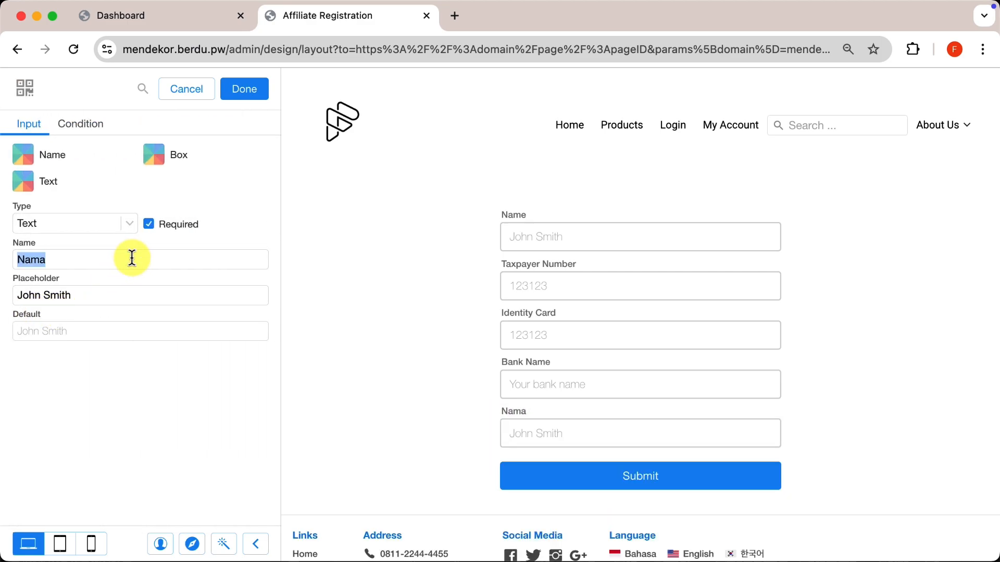
pyautogui.write('Bank Account Name')
pyautogui.press('Tab')
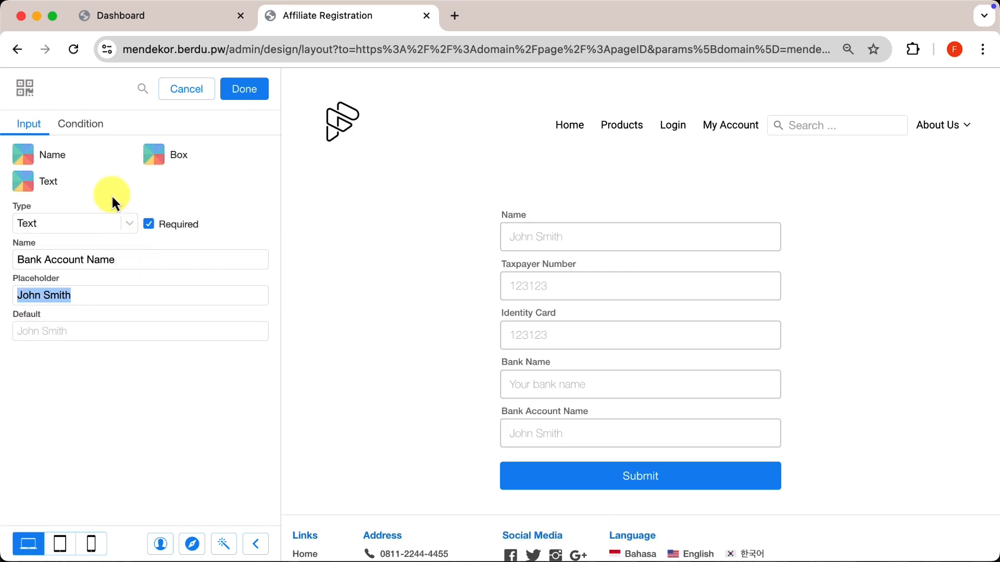
pyautogui.click(166, 21)
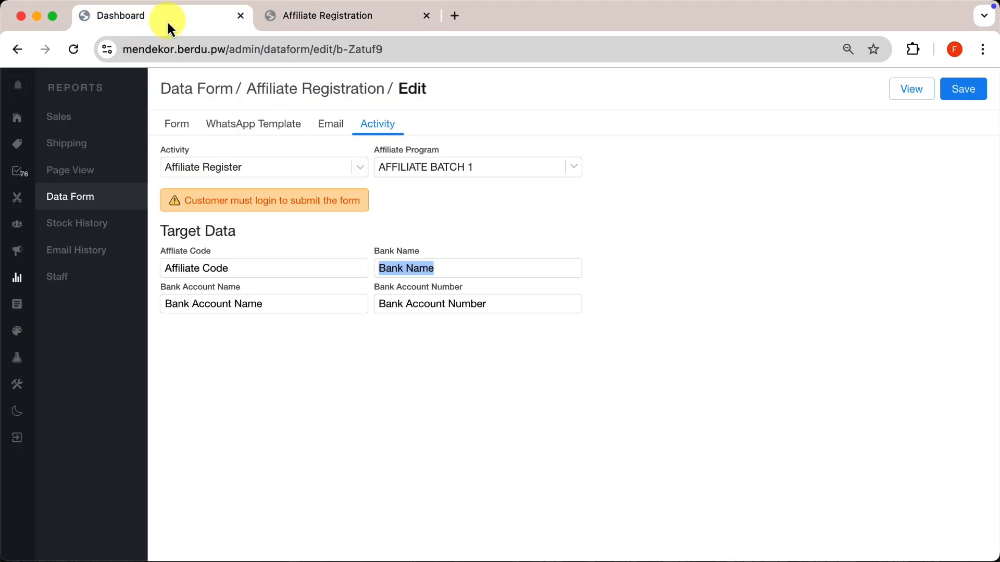
pyautogui.tripleClick(278, 307)
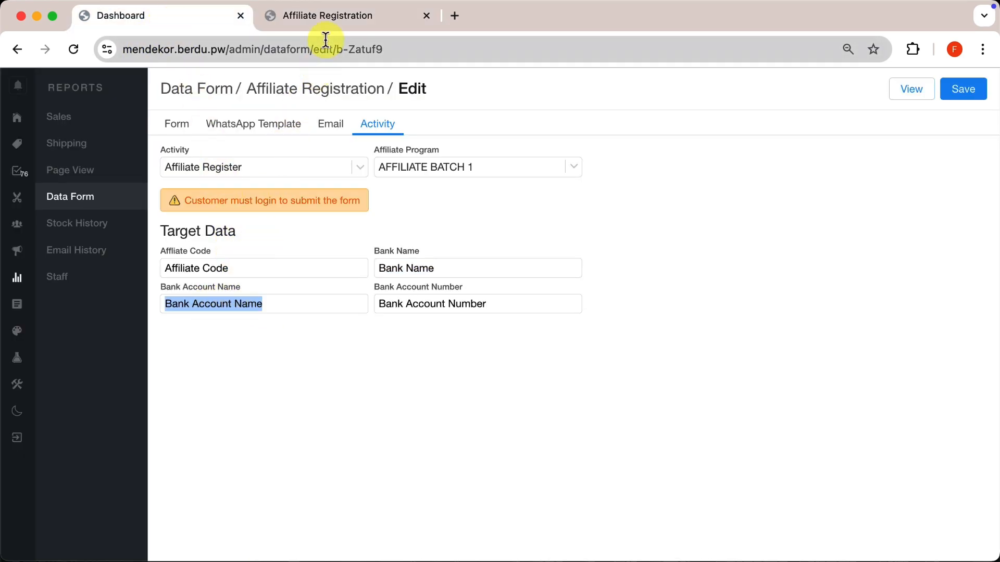
pyautogui.click(330, 21)
pyautogui.write('Your bank account name')
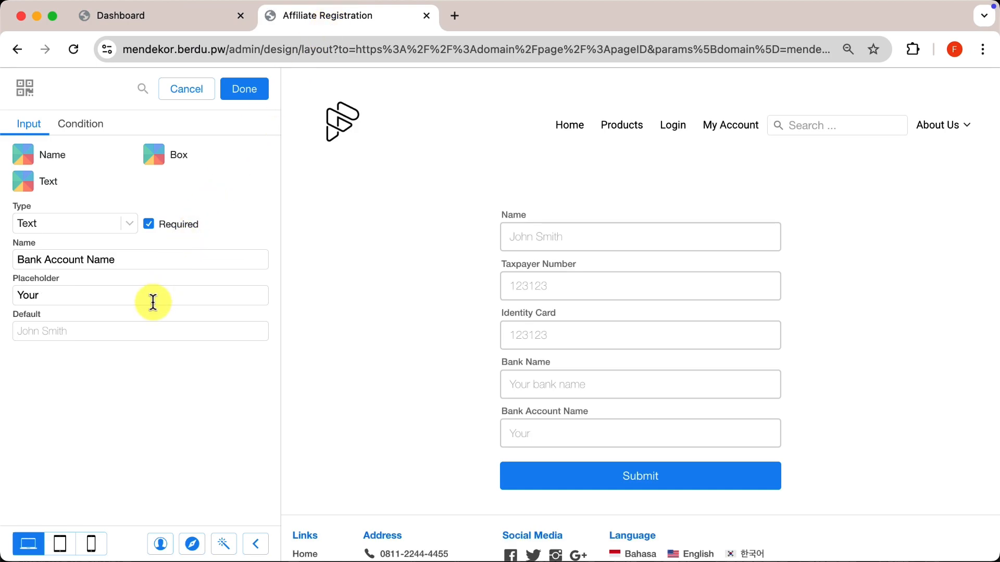
pyautogui.click(254, 94)
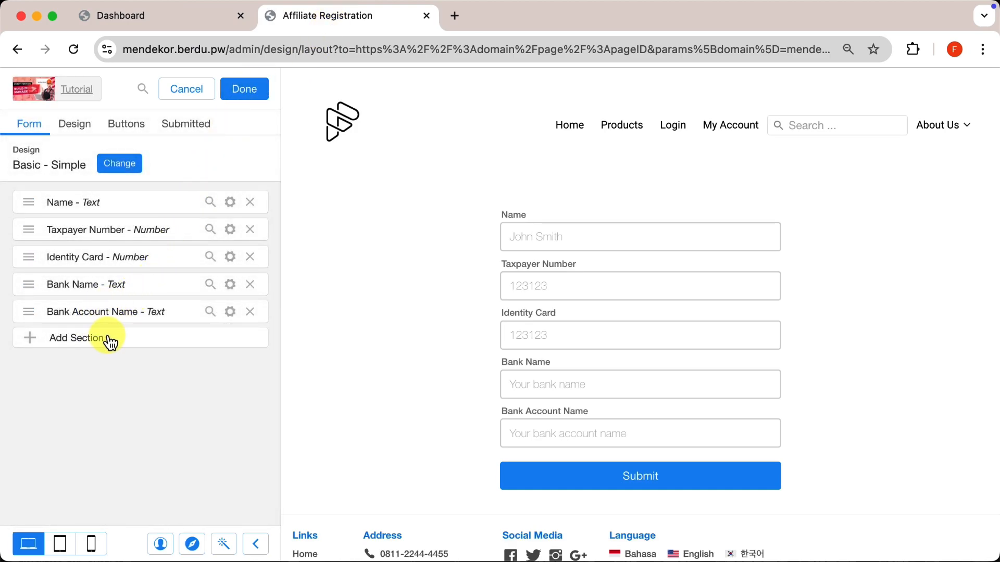
# Step: Add another text field to the form and name it Bank Account Number, copied from the data form's Activity target data
pyautogui.click(105, 340)
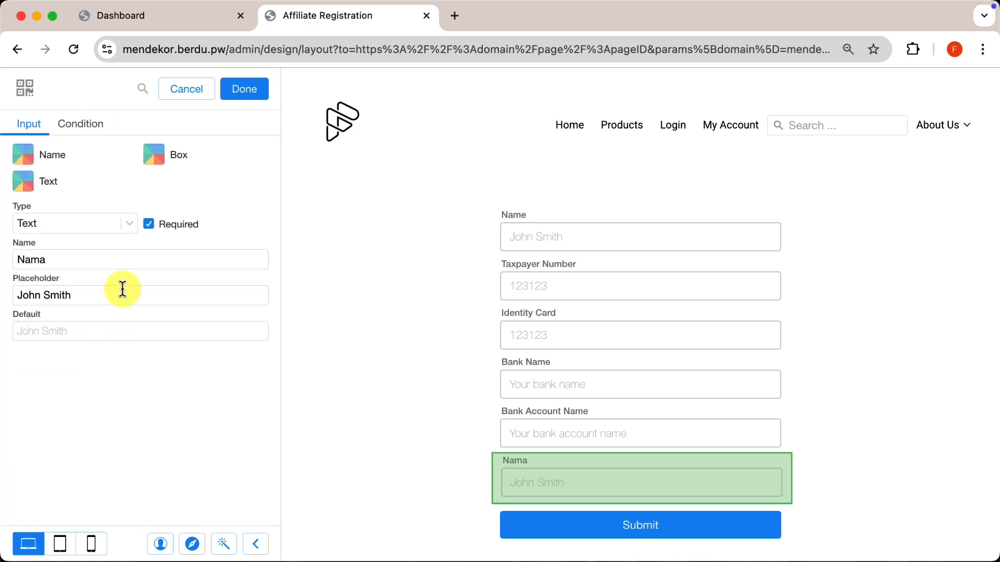
pyautogui.click(102, 226)
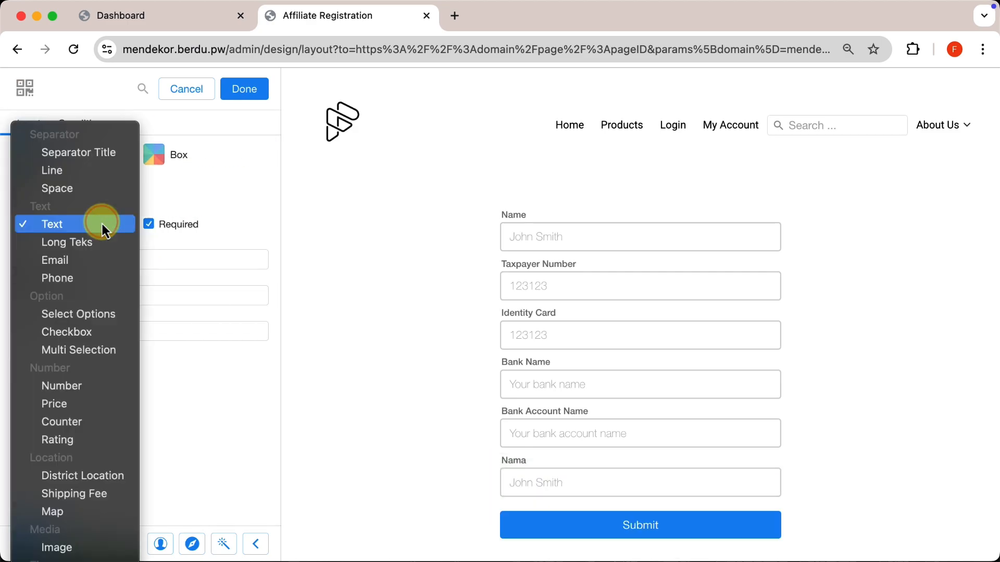
pyautogui.click(92, 225)
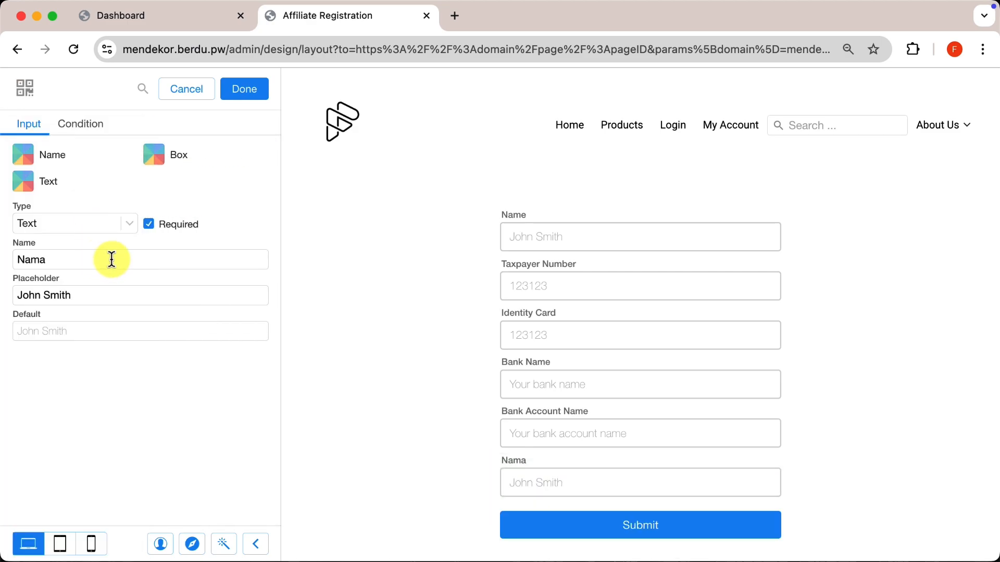
pyautogui.click(199, 26)
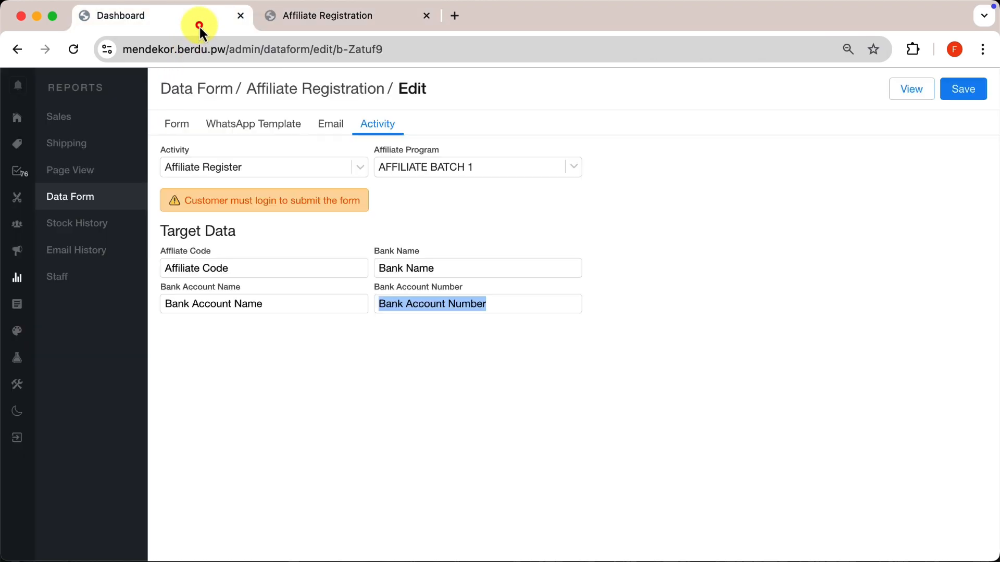
pyautogui.rightClick(431, 306)
pyautogui.click(455, 339)
pyautogui.click(411, 167)
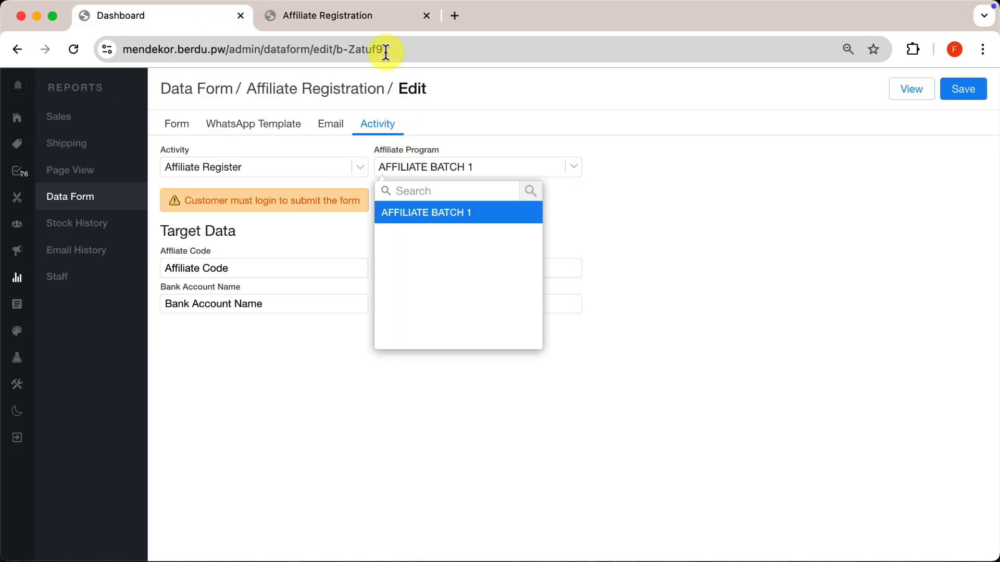
pyautogui.click(380, 18)
pyautogui.rightClick(104, 261)
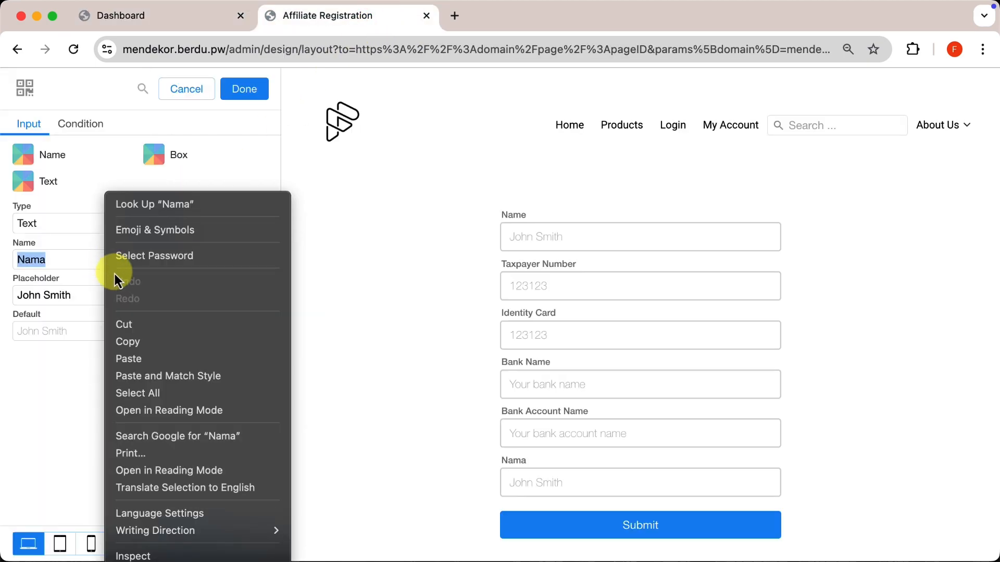
pyautogui.click(132, 359)
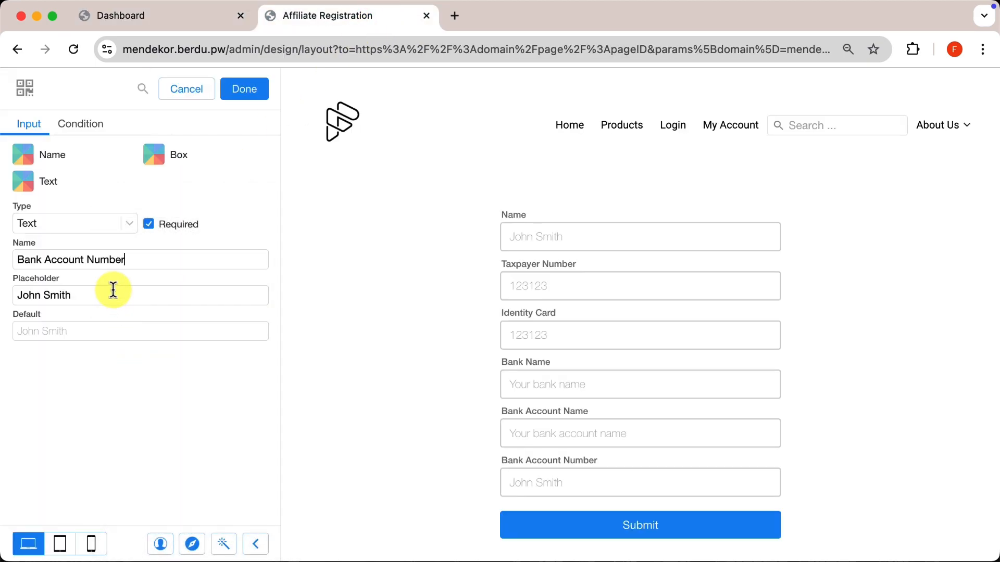
# Step: Set the Bank Account Number field's placeholder to "Your bank account number" and finish the field
pyautogui.tripleClick(113, 290)
pyautogui.write('Your bank account number')
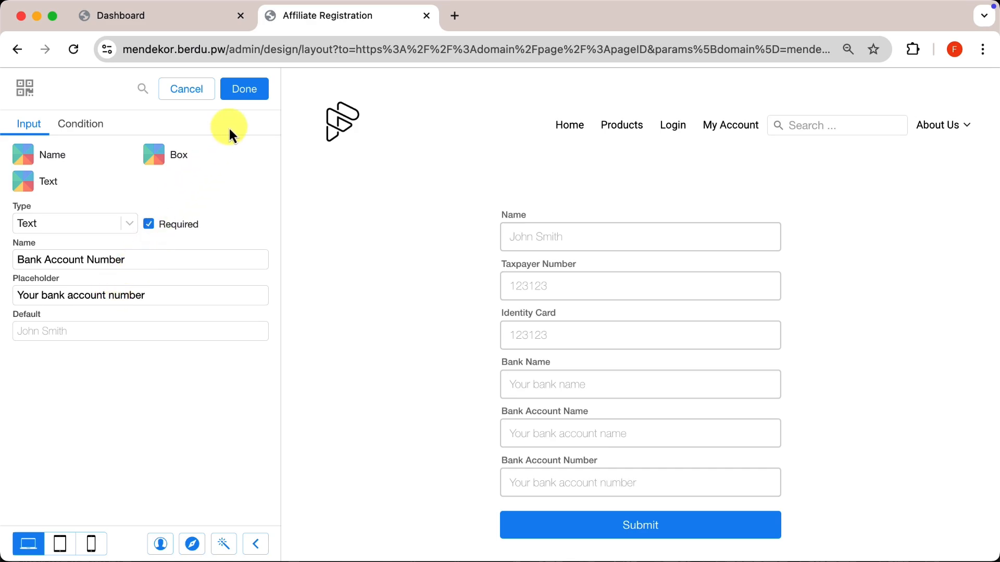
pyautogui.click(245, 92)
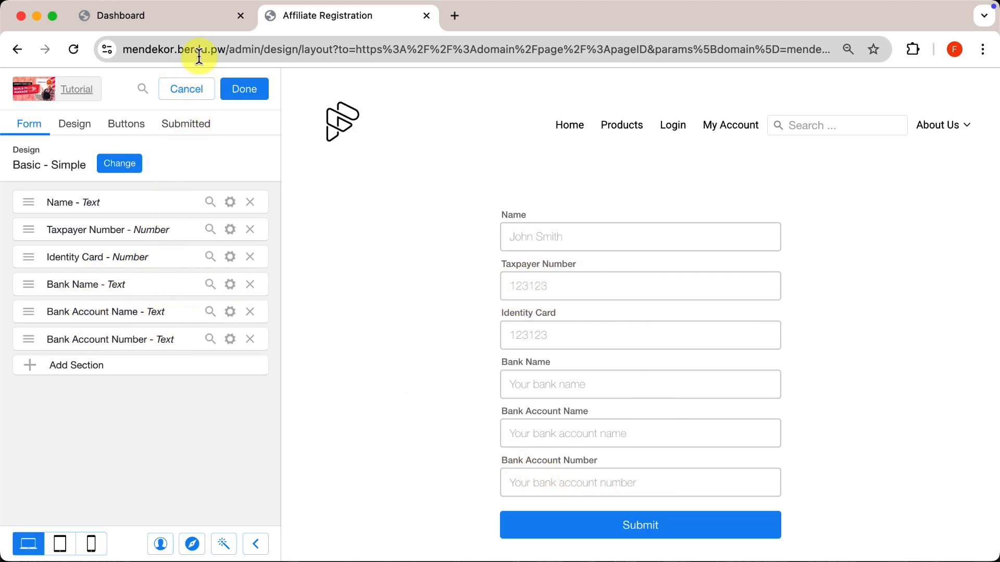
# Step: Compare the data form's affiliate target data with the fields already on the registration page
pyautogui.click(199, 20)
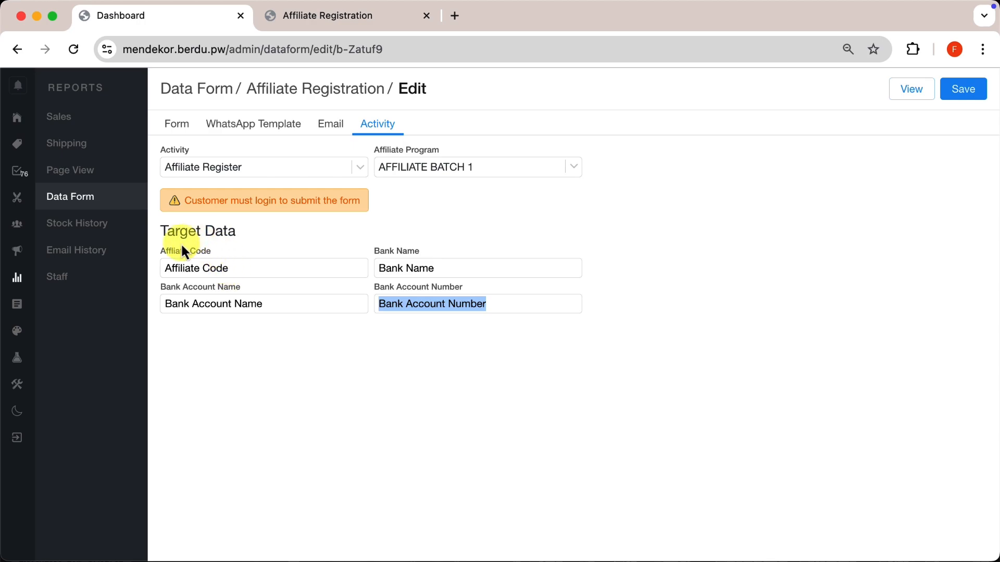
pyautogui.click(282, 243)
pyautogui.click(357, 14)
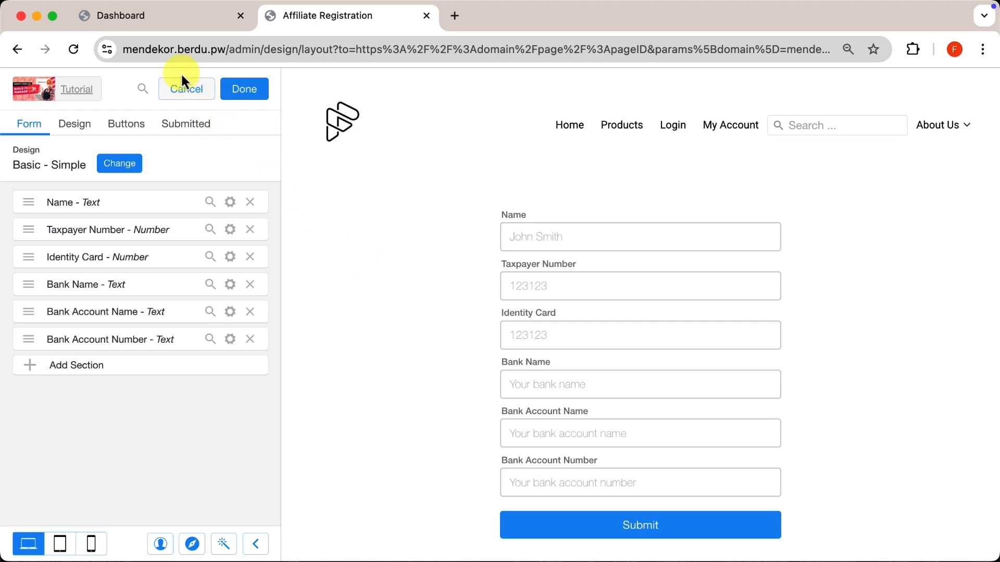
pyautogui.click(161, 16)
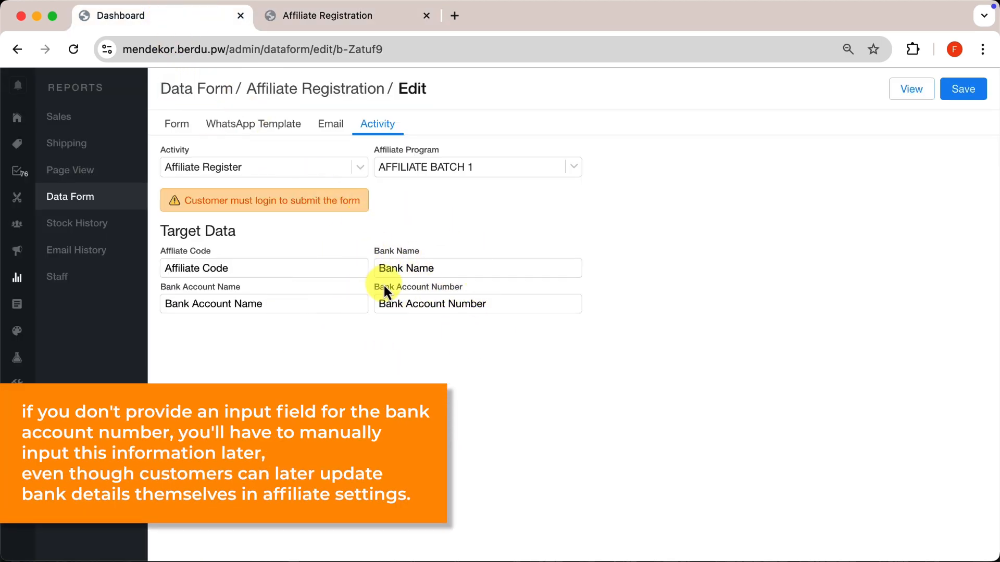
pyautogui.click(358, 15)
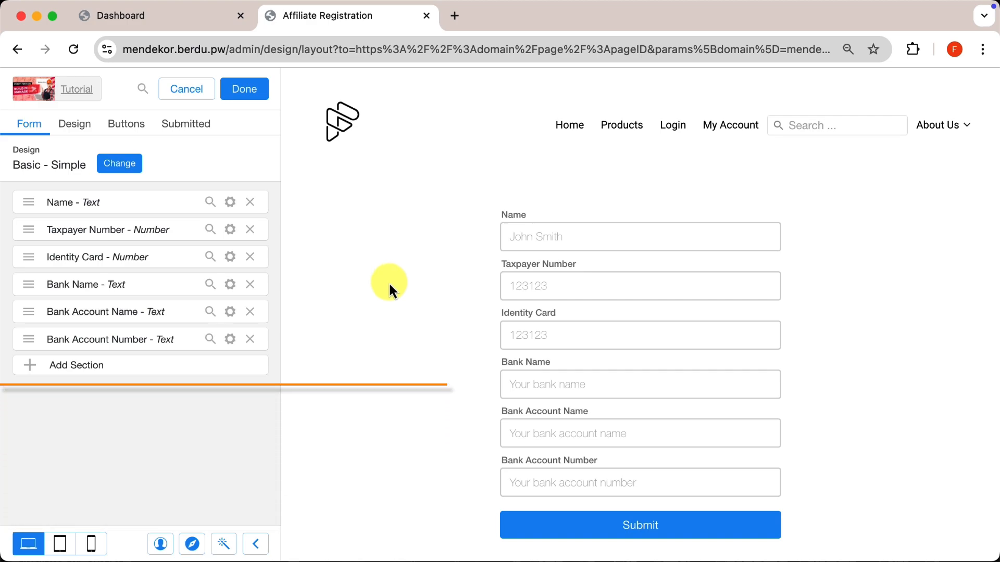
# Step: Add a text field named Affiliate Code, copied from the data form's target data, with the placeholder "Your affiliate code"
pyautogui.click(107, 367)
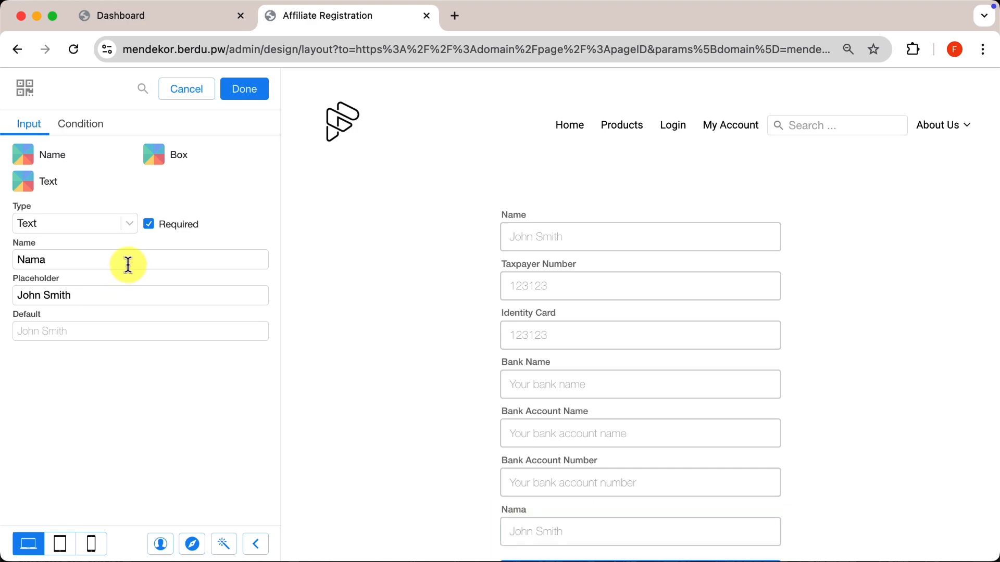
pyautogui.click(104, 224)
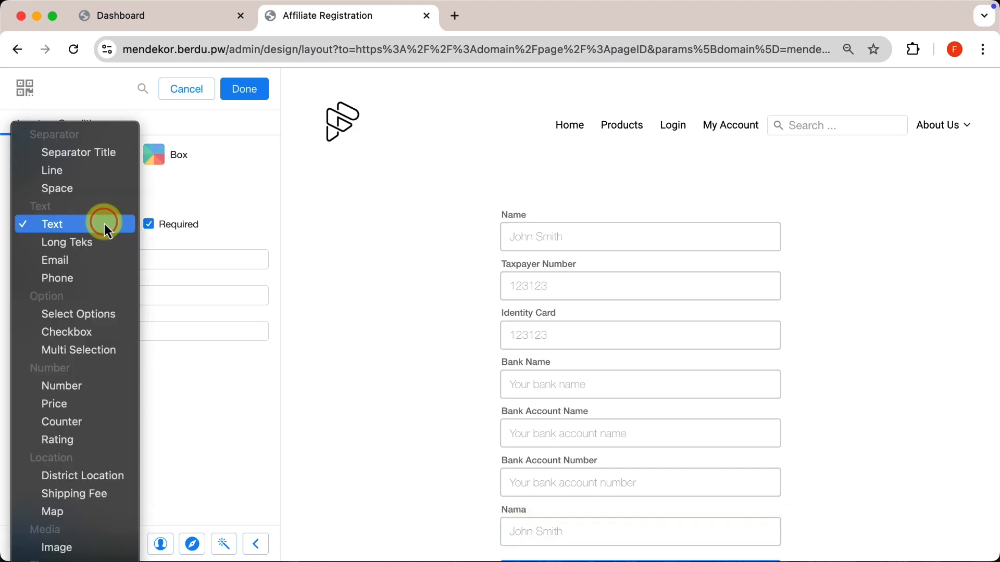
pyautogui.click(83, 223)
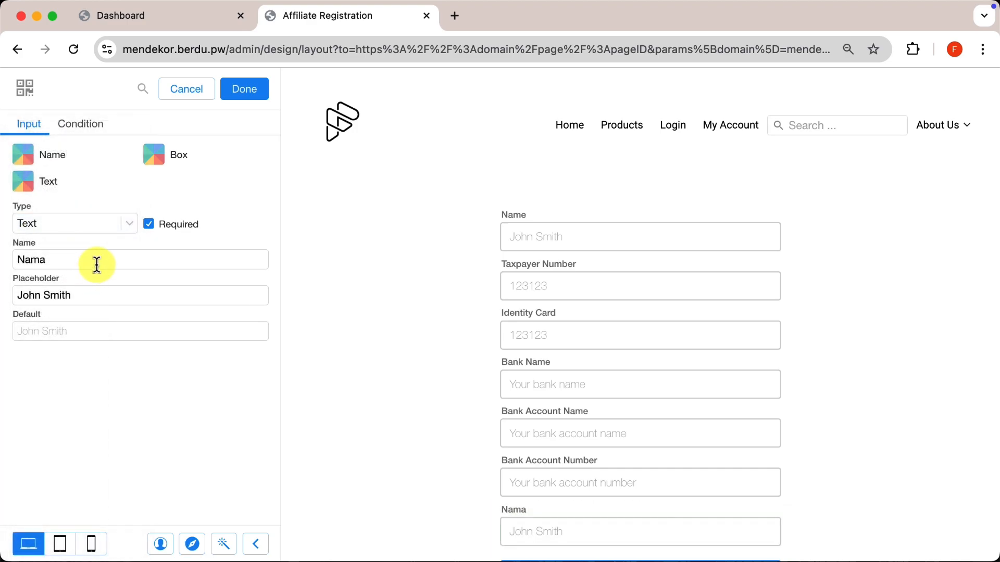
pyautogui.click(177, 33)
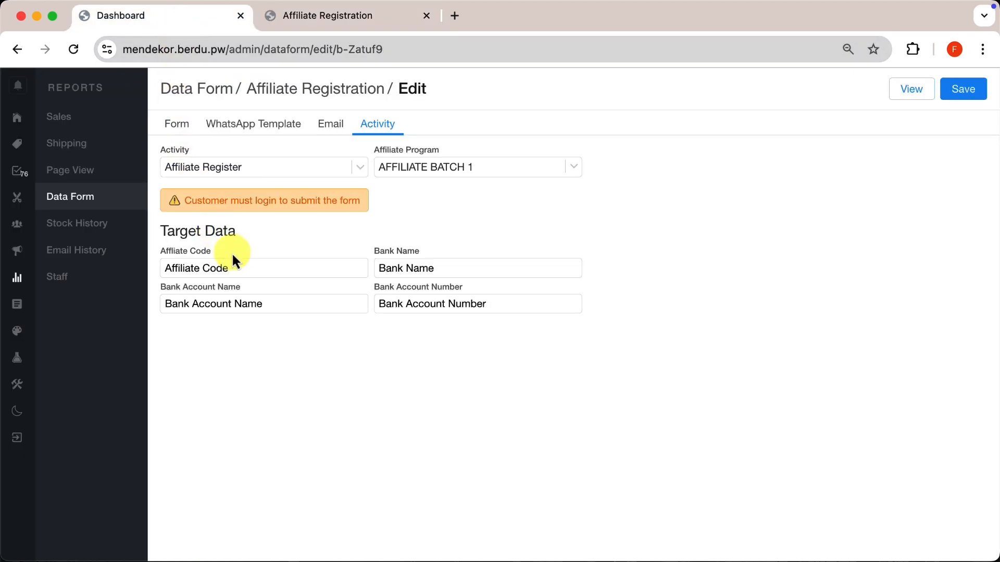
pyautogui.tripleClick(239, 266)
pyautogui.hotkey('ctrl', 'c')
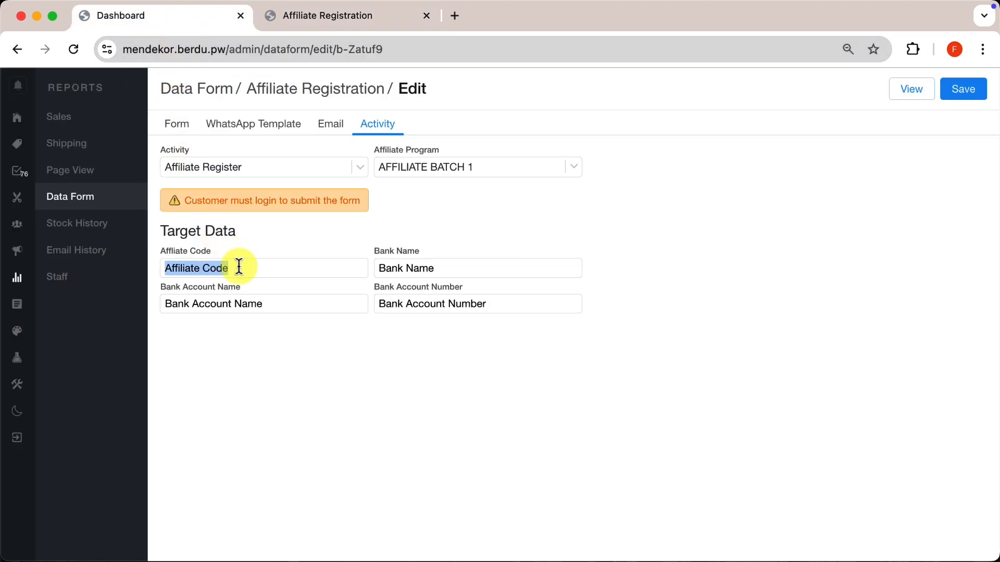
pyautogui.click(344, 21)
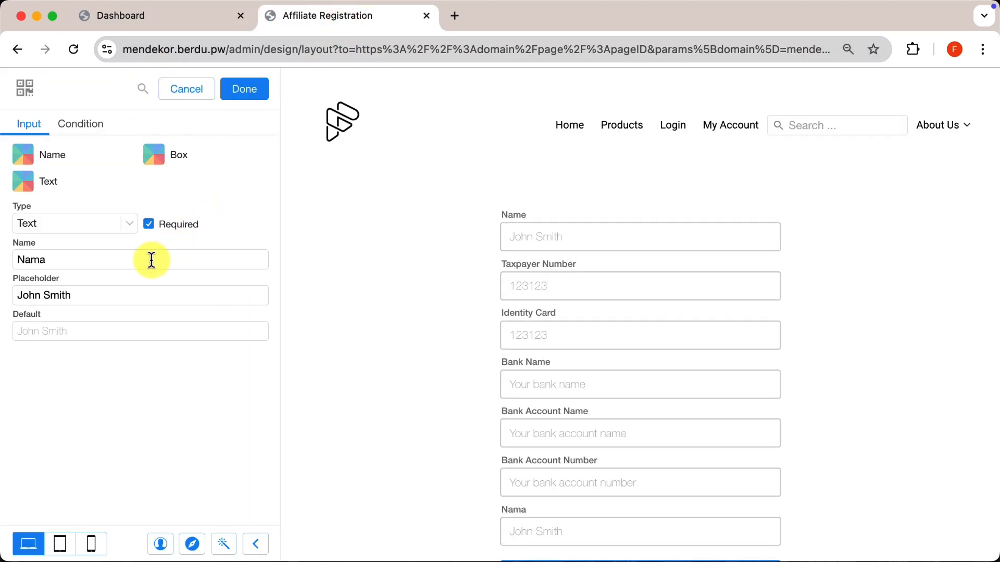
pyautogui.hotkey('ctrl', 'v')
pyautogui.press('Tab')
pyautogui.write('Your')
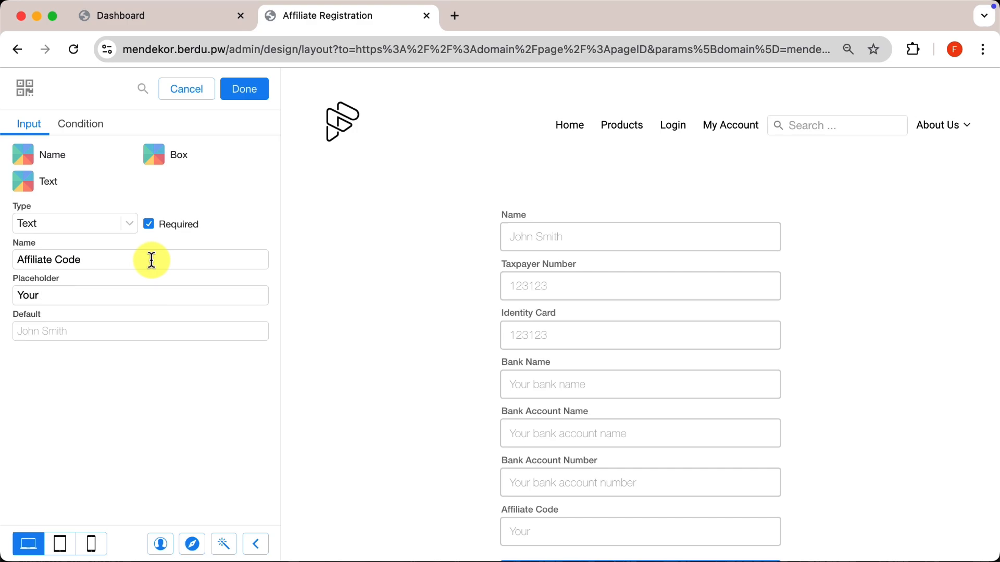
pyautogui.click(245, 90)
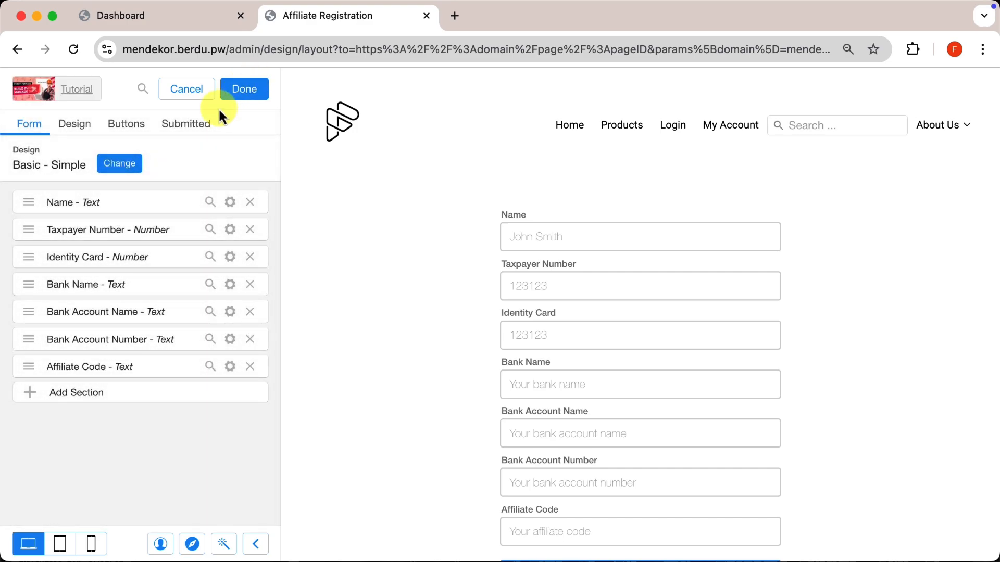
# Step: Configure the form's Submit button to Insert into Berdu (Report > Data Form) using the Affiliate Registration data form
pyautogui.click(135, 127)
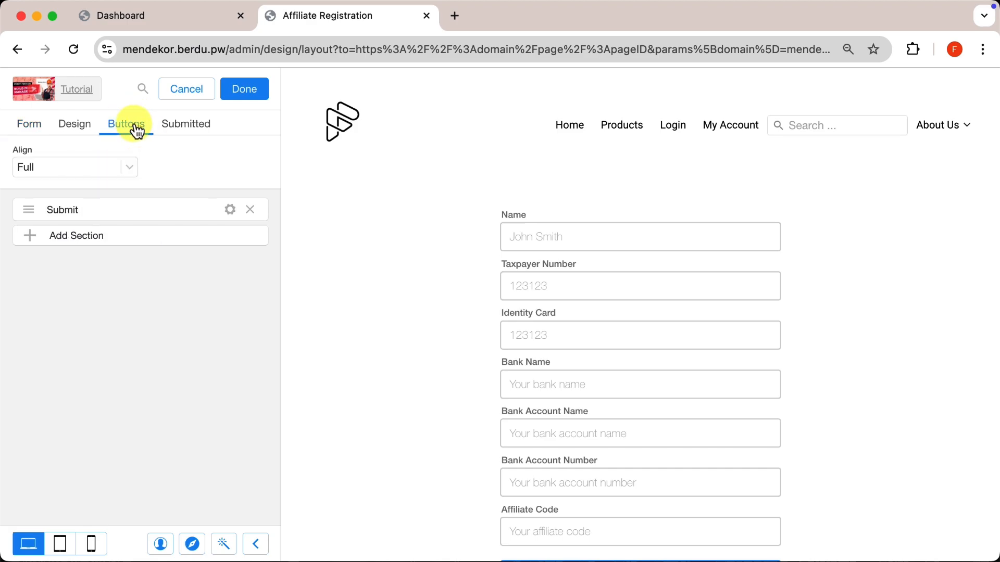
pyautogui.click(230, 210)
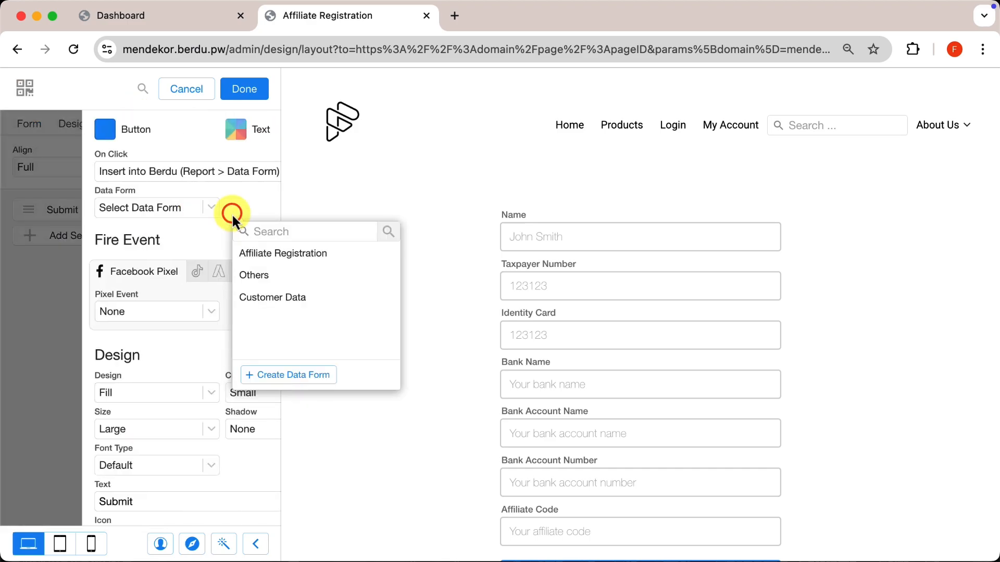
pyautogui.click(185, 169)
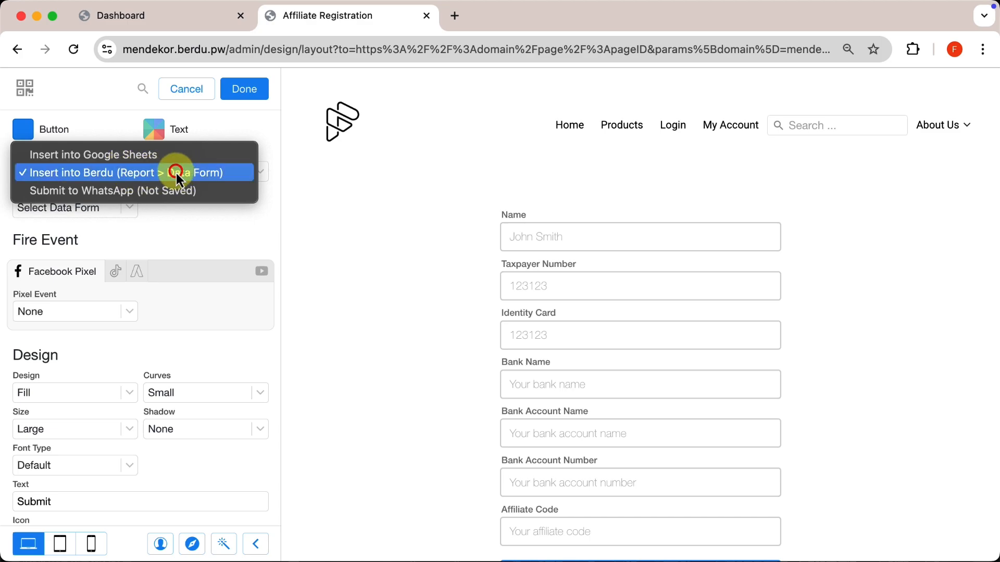
pyautogui.click(176, 172)
pyautogui.click(125, 208)
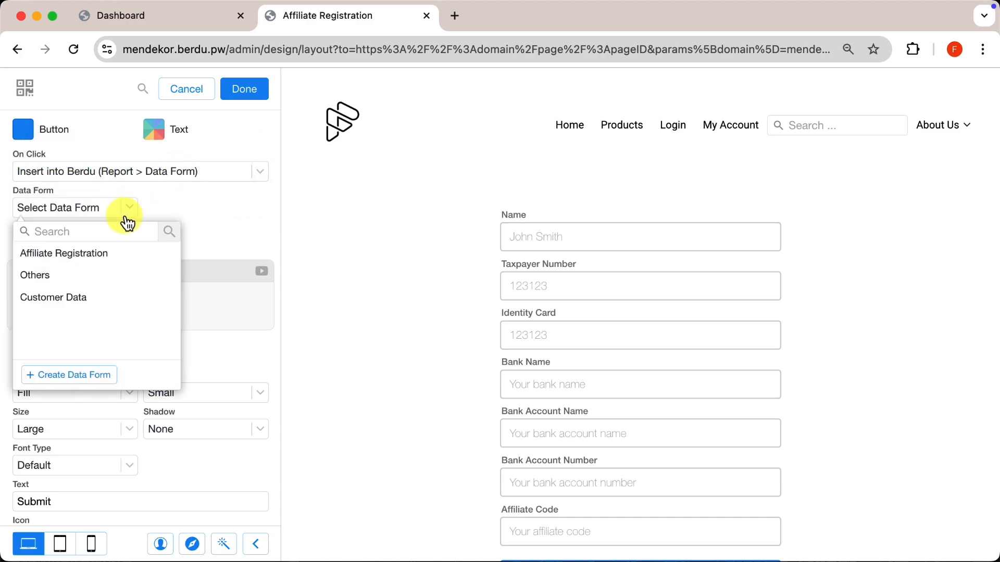
pyautogui.click(77, 258)
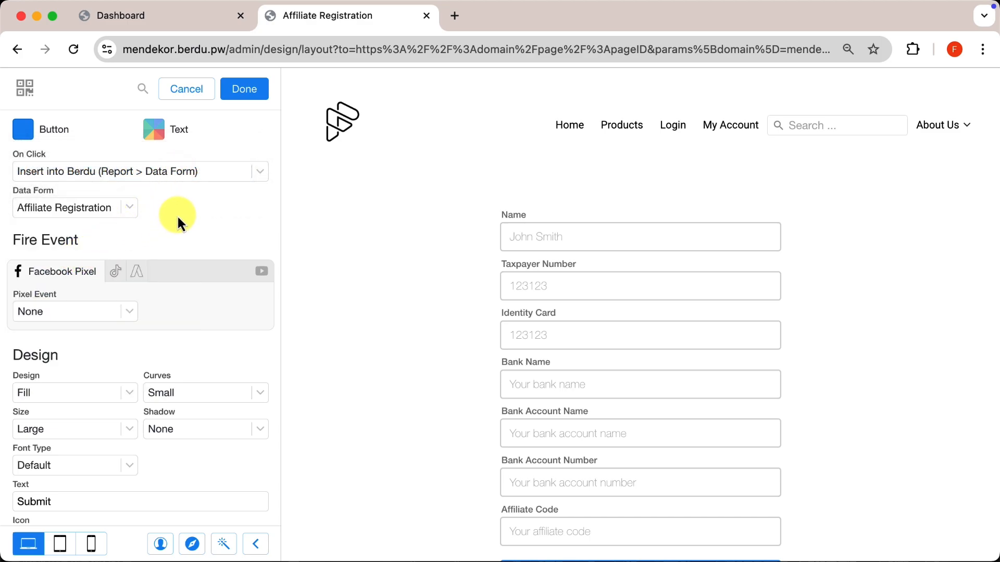
pyautogui.click(105, 211)
pyautogui.click(99, 207)
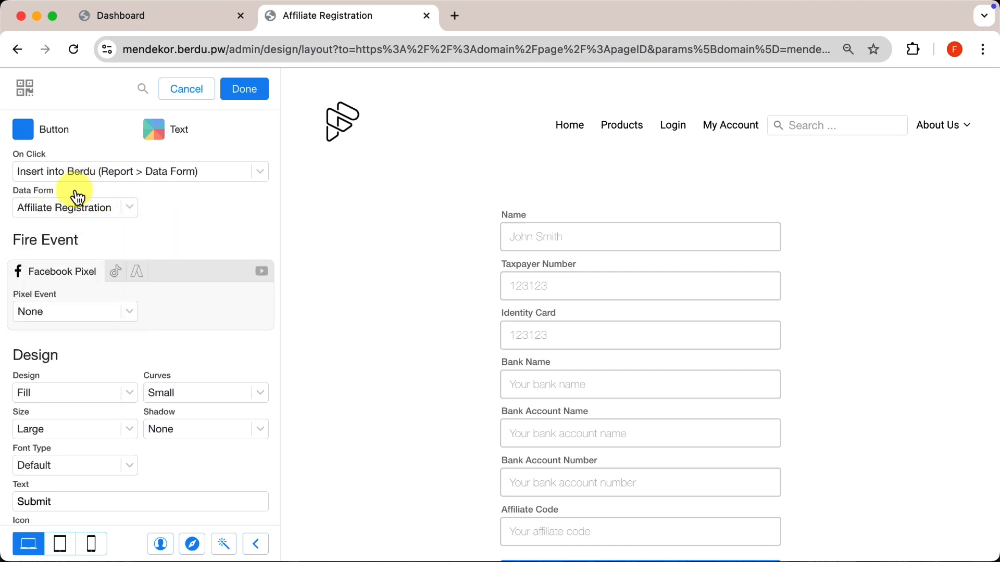
pyautogui.click(245, 94)
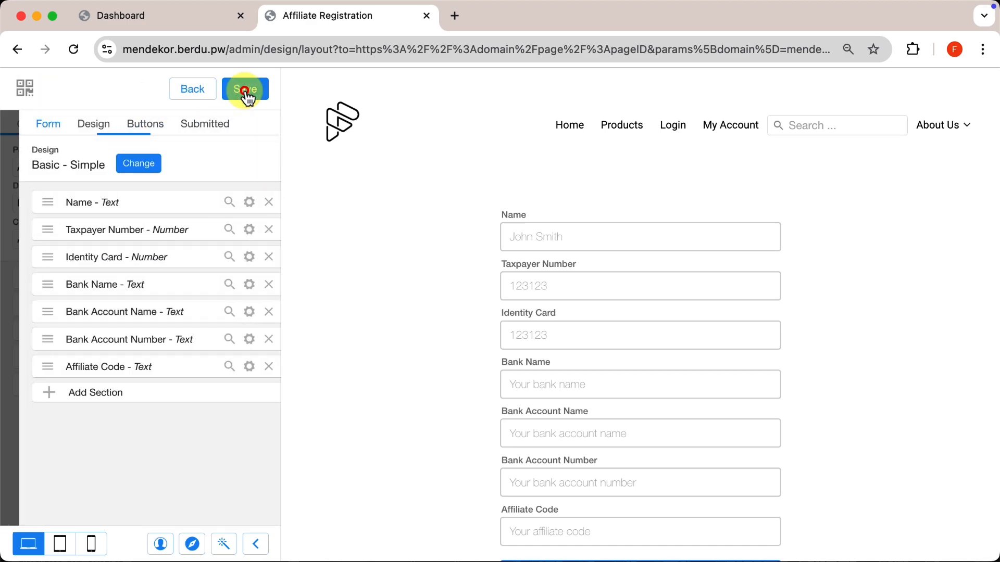
# Step: Finish the Collect Data Form section, save the Affiliate Registration page and leave the page editor
pyautogui.click(246, 93)
pyautogui.click(247, 93)
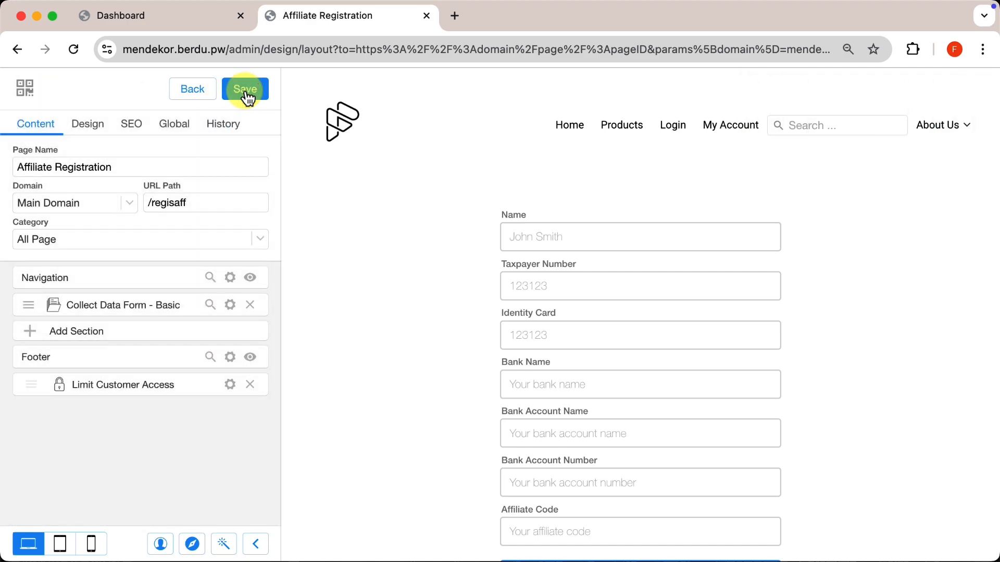
pyautogui.click(200, 96)
# Step: Open the details of the newest customer in the admin's customer list
pyautogui.click(20, 124)
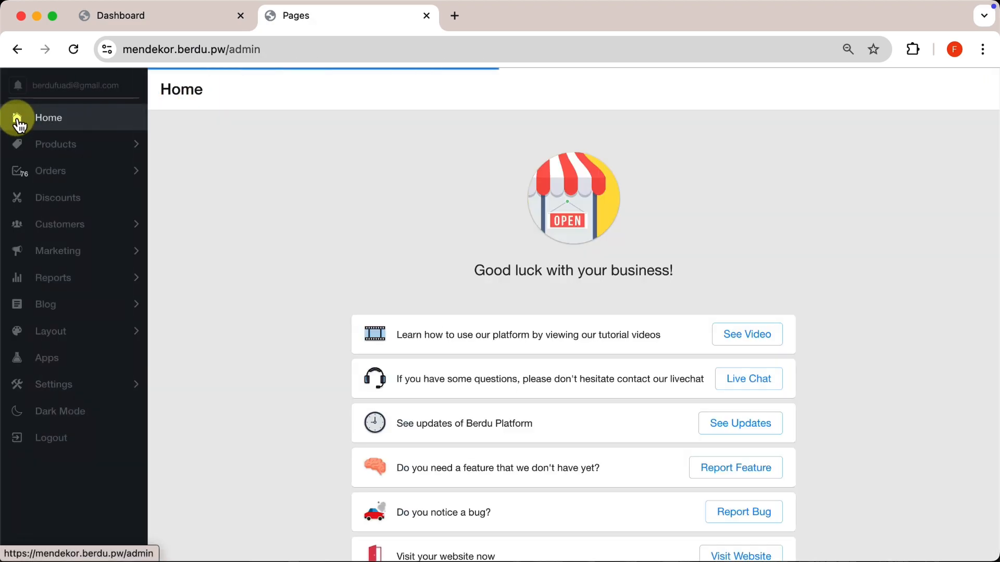
pyautogui.click(76, 224)
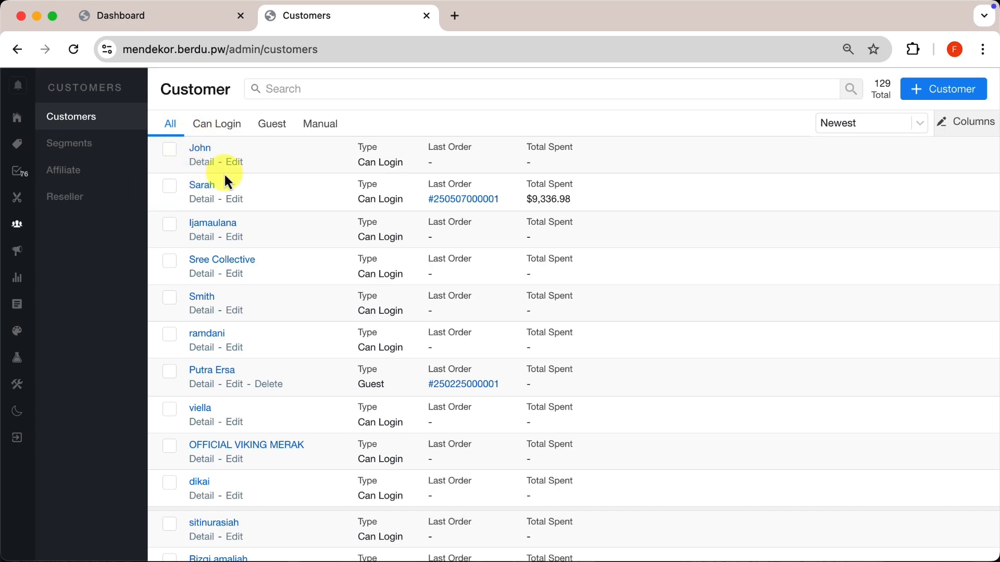
pyautogui.click(198, 162)
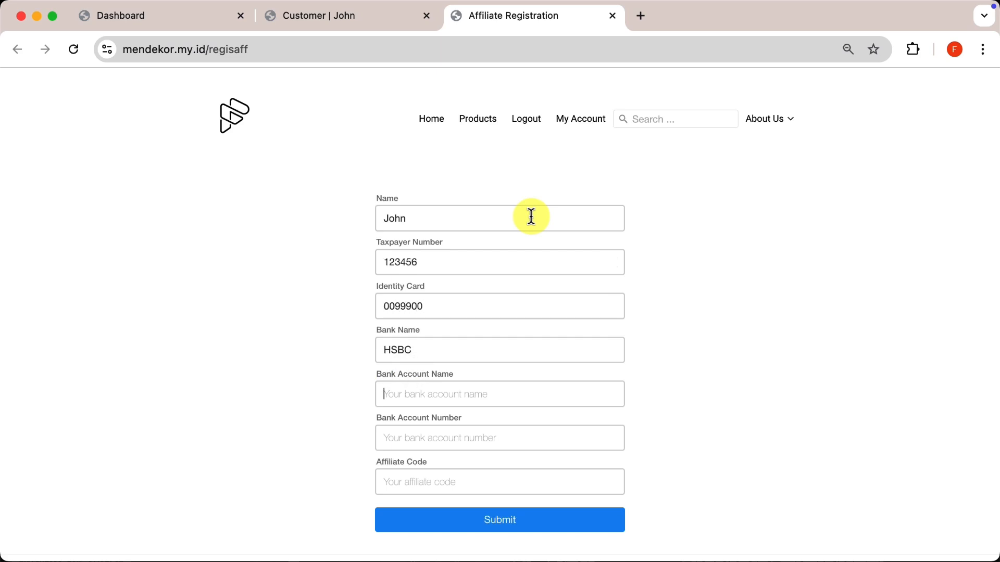
# Step: Complete the published registration form with the customer's bank account name, bank account number and an affiliate code, and submit it
pyautogui.write('JOHN SMITH')
pyautogui.press('Tab')
pyautogui.write('332211')
pyautogui.press('Tab')
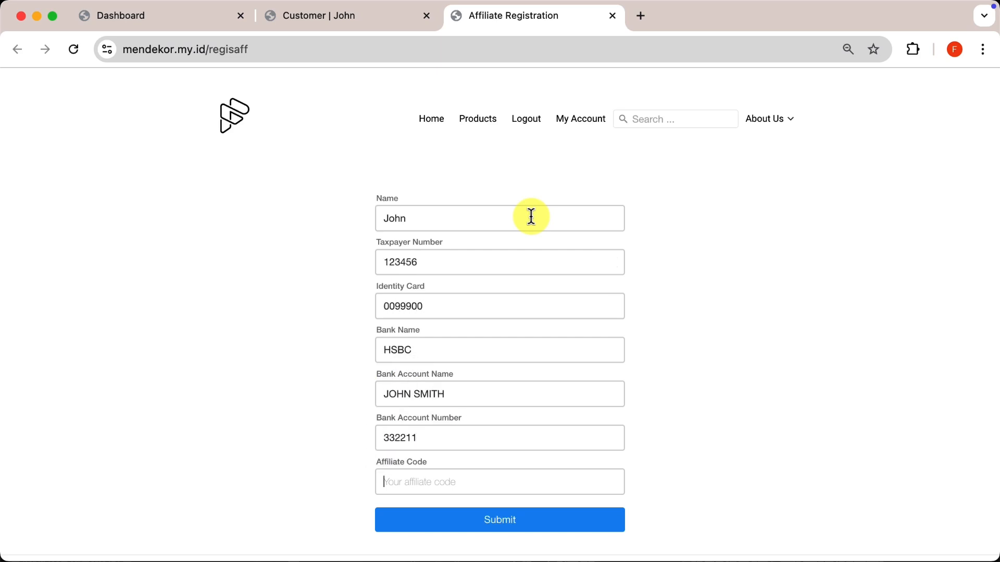
pyautogui.click(505, 521)
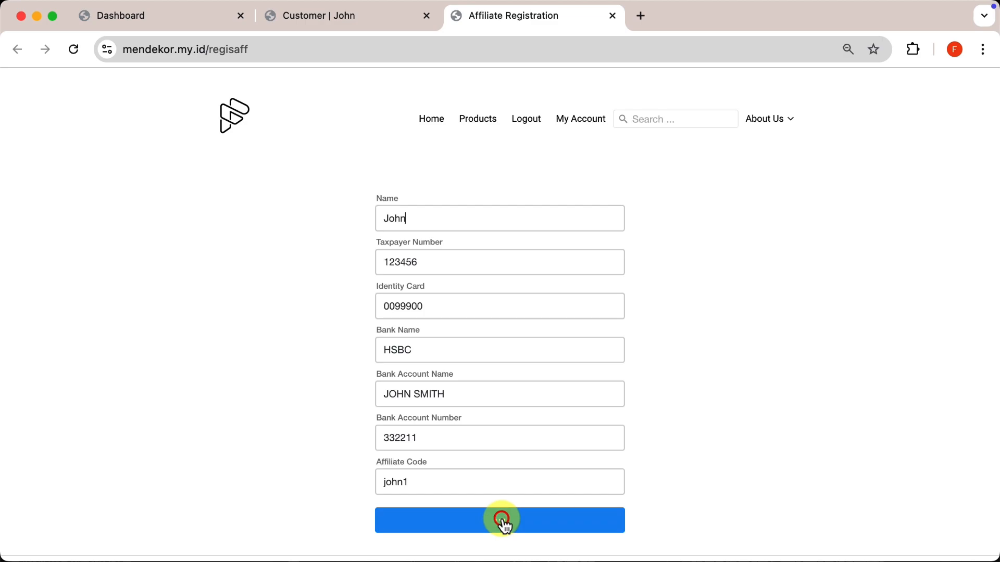
pyautogui.scroll(-3, 495, 382)
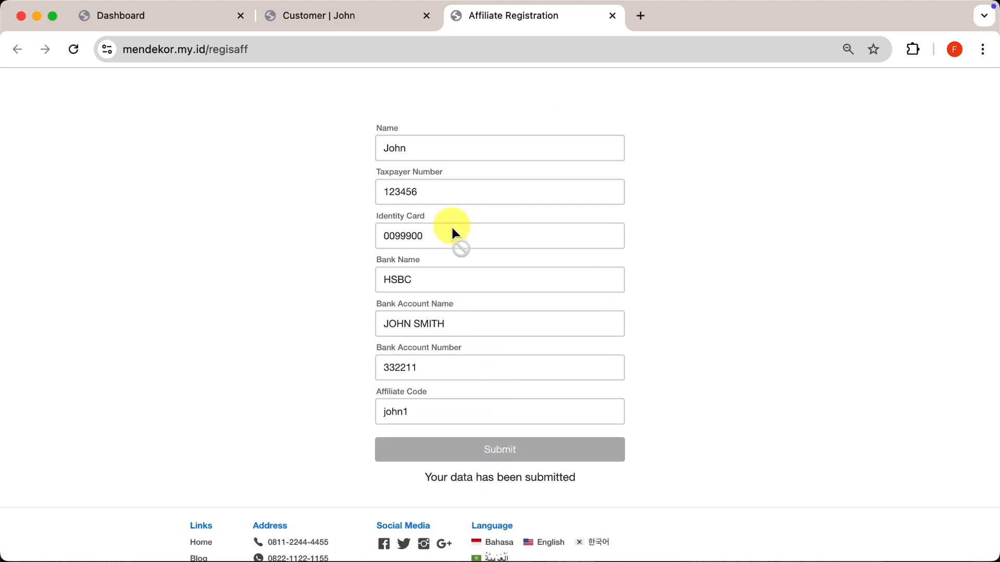
# Step: Review the new affiliate's details in the admin customer record and examine the available affiliate programs on its edit page
pyautogui.click(379, 21)
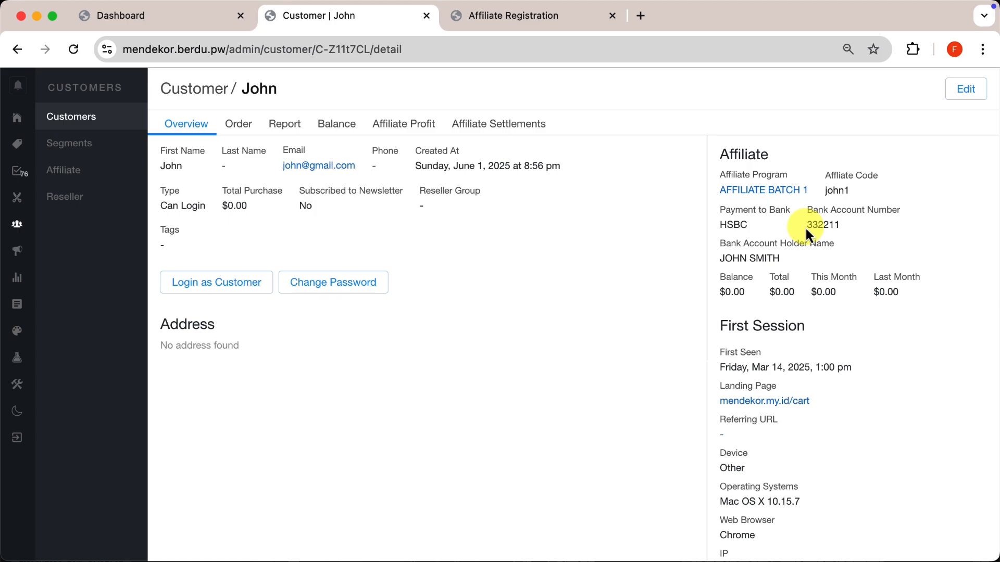
pyautogui.click(966, 89)
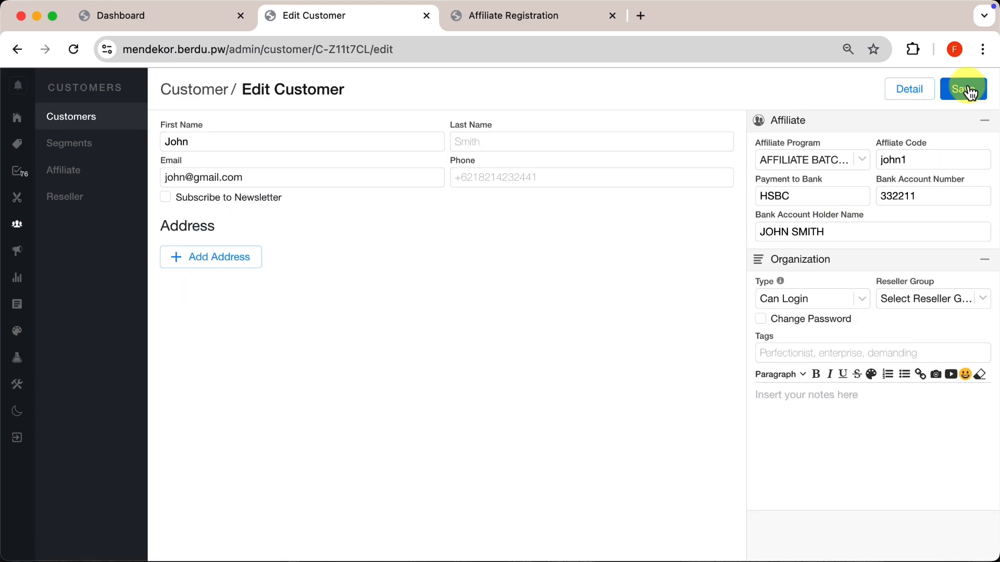
pyautogui.click(791, 160)
pyautogui.click(851, 160)
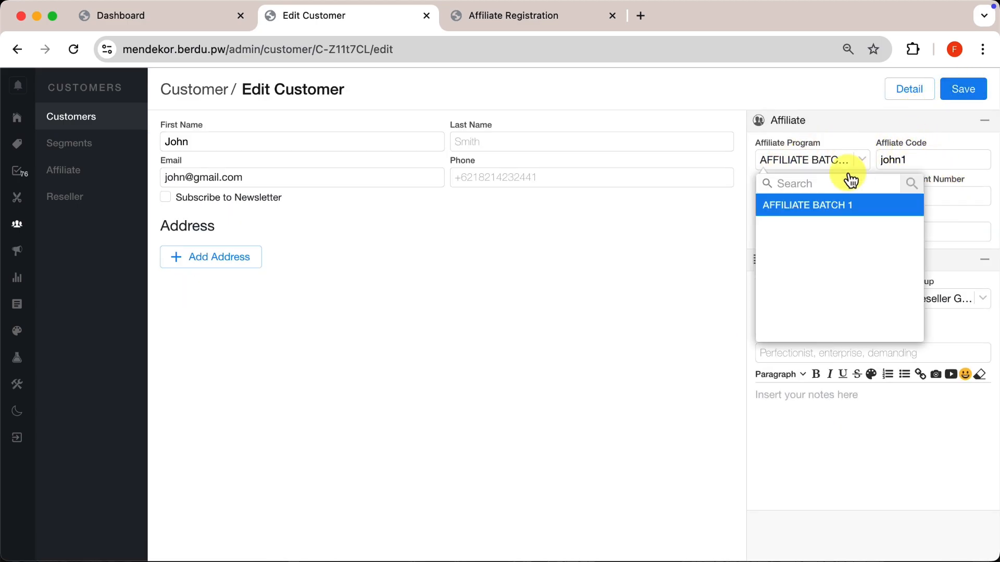
pyautogui.click(882, 203)
pyautogui.click(828, 160)
pyautogui.click(608, 83)
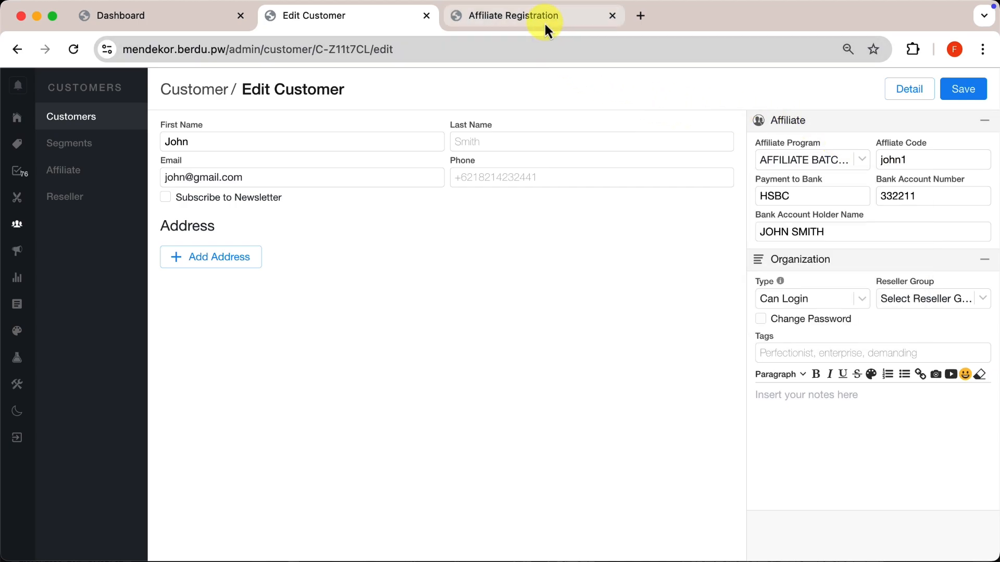
# Step: Return to the storefront as the customer and view the affiliate overview of the customer's account
pyautogui.click(545, 17)
pyautogui.scroll(3, 559, 194)
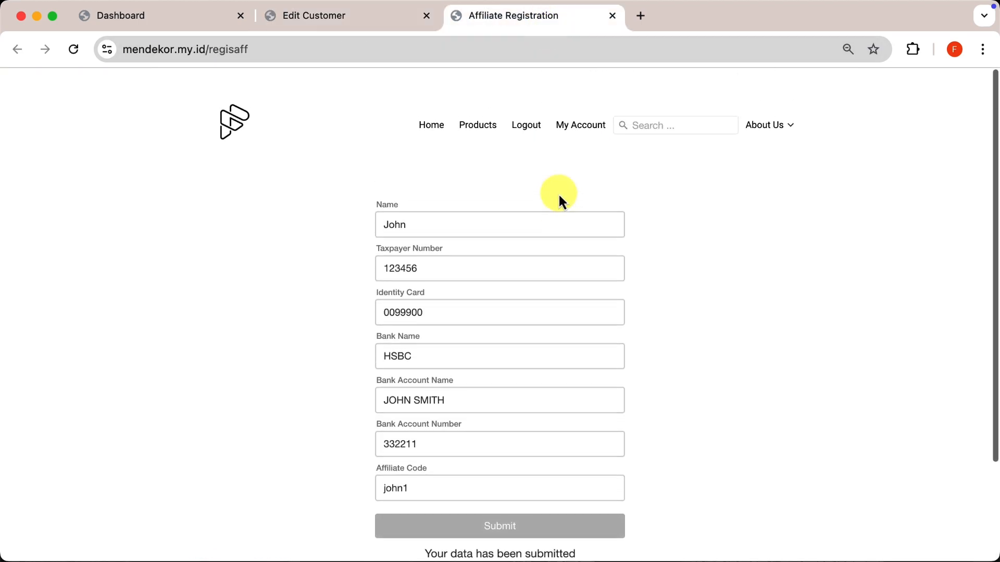
pyautogui.click(573, 127)
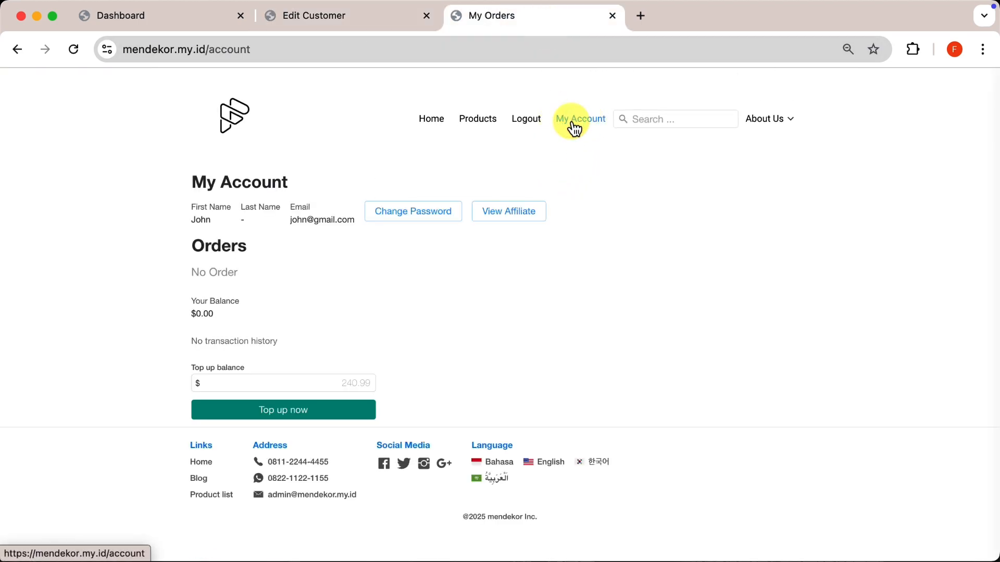
pyautogui.click(515, 212)
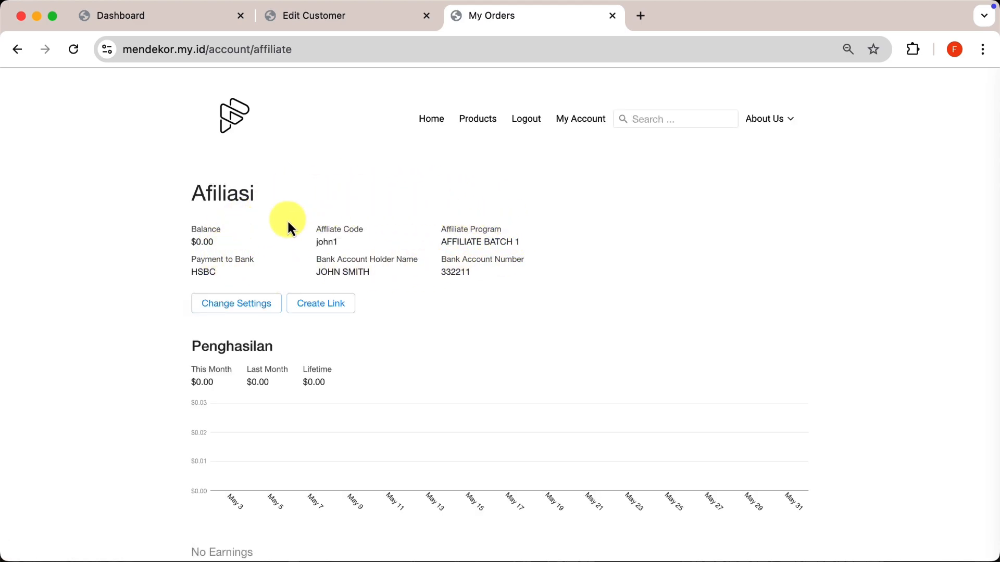
# Step: Append 23 to the affiliate code in the customer's affiliate settings and update them
pyautogui.click(248, 306)
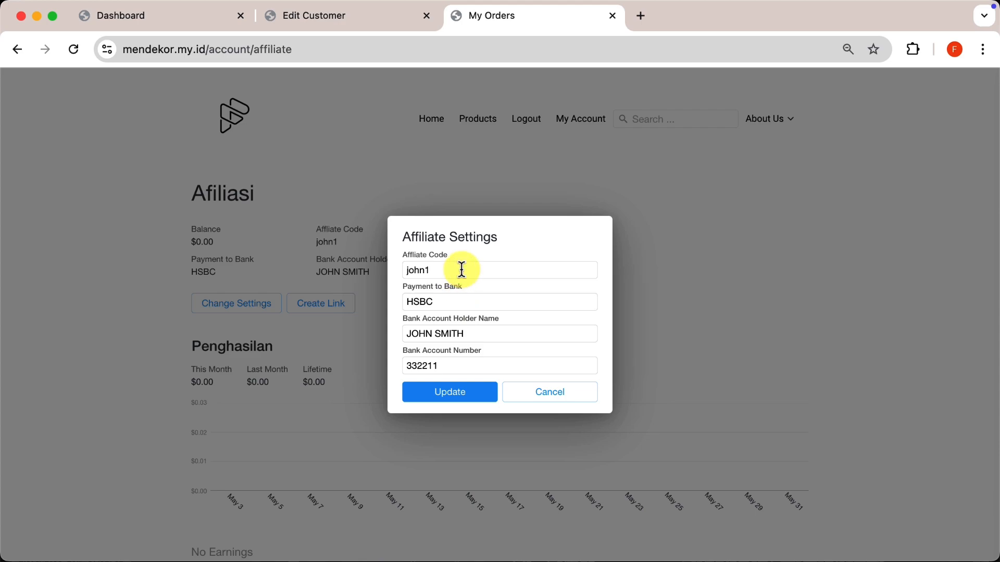
pyautogui.write('23')
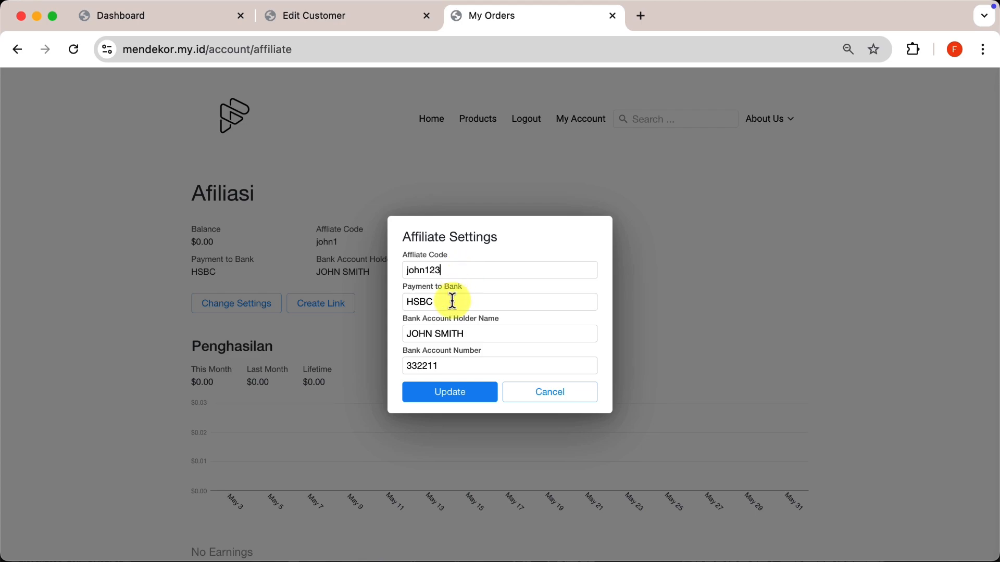
pyautogui.click(447, 399)
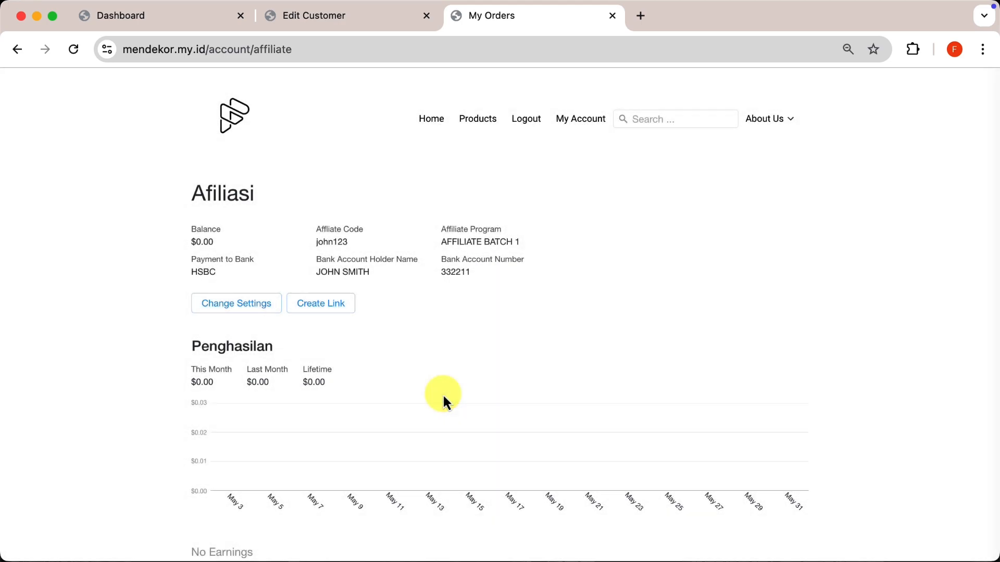